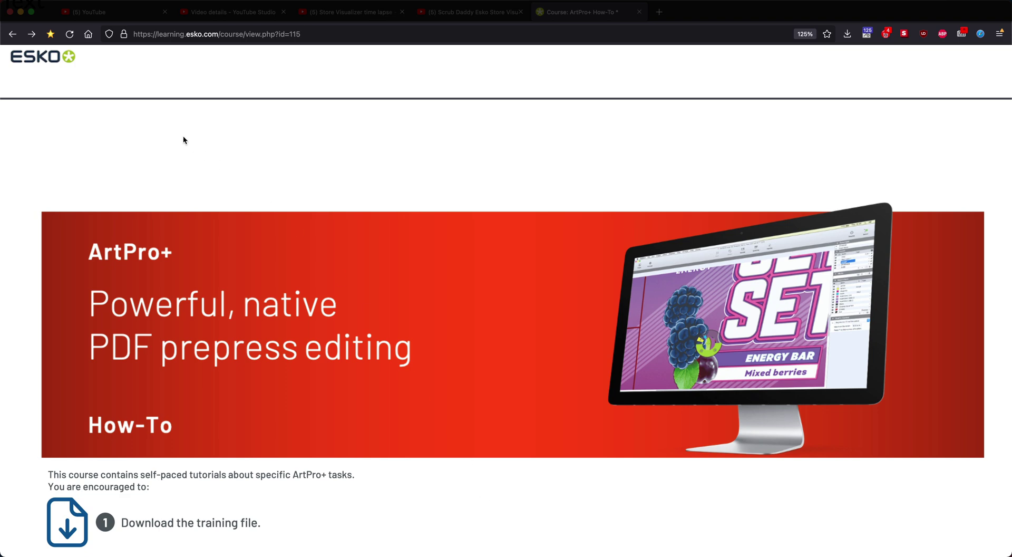
# Step: Return to the ArtPro+ eLearning page, open the How-To course and scroll to Add Variable Data External Files
pyautogui.click(13, 35)
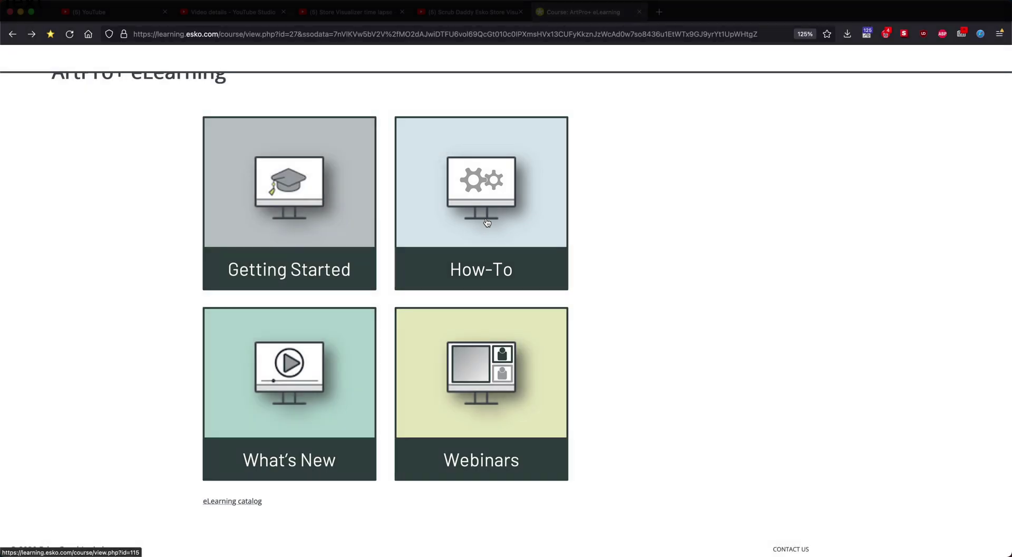
pyautogui.click(488, 222)
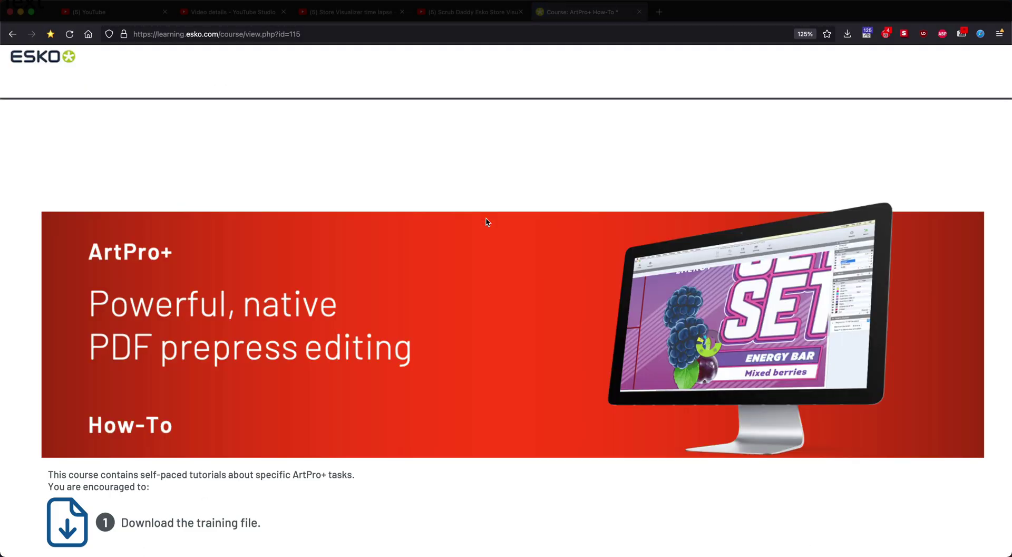
pyautogui.scroll(-15, 488, 222)
pyautogui.scroll(-20, 486, 221)
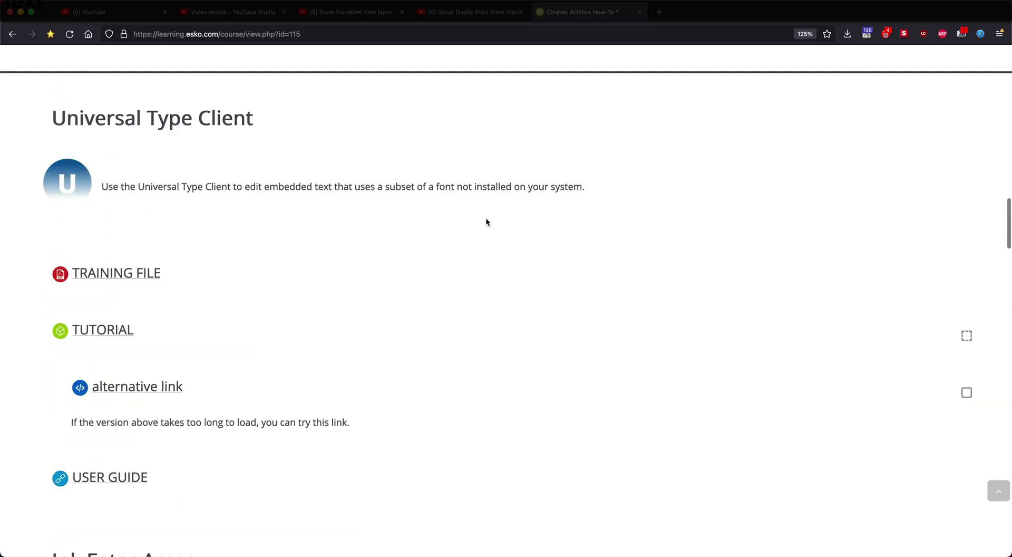
pyautogui.scroll(-15, 486, 222)
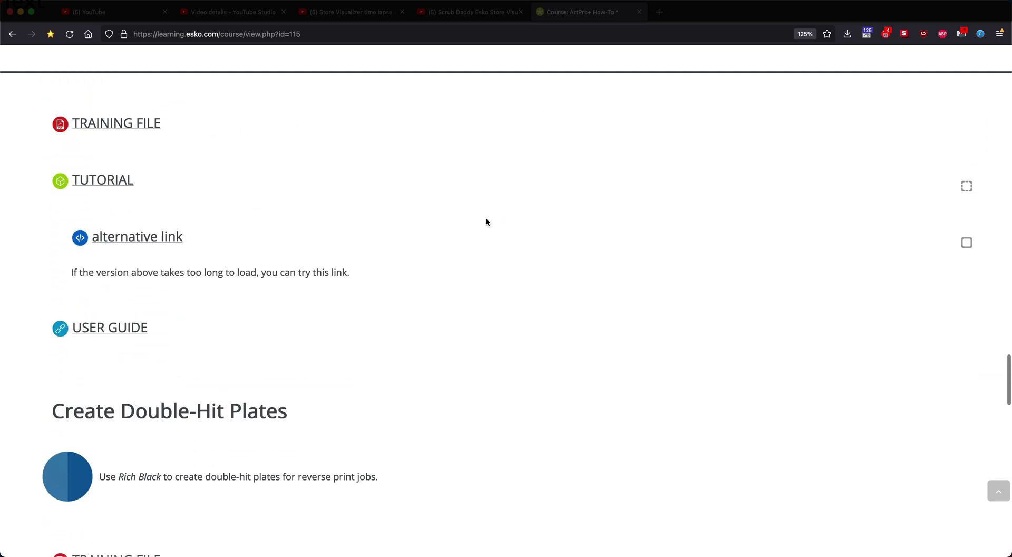
pyautogui.scroll(-10, 486, 222)
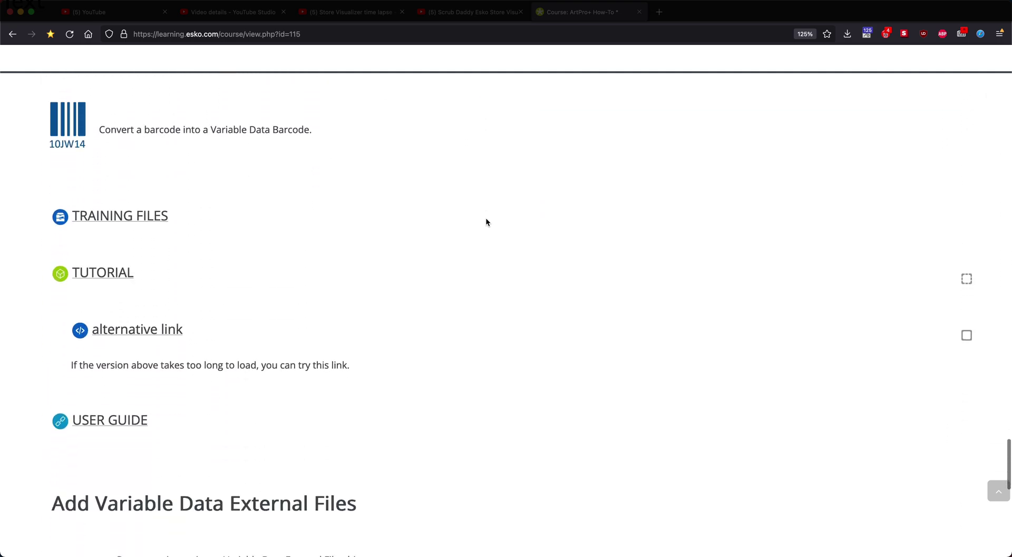
pyautogui.scroll(-1, 486, 221)
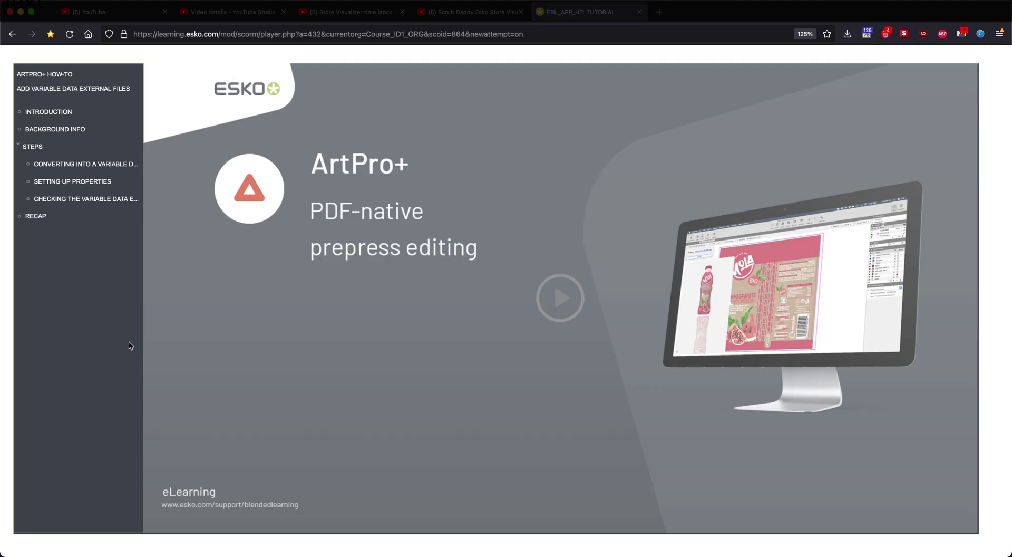
# Step: Start the tutorial and advance past the intro and Background Info slides to the first conversion step
pyautogui.click(557, 299)
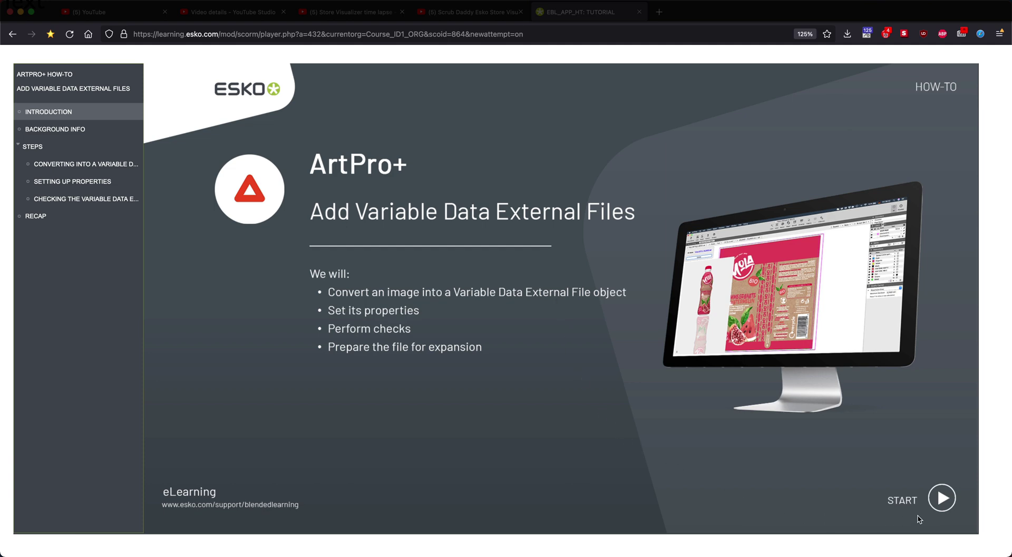
pyautogui.click(942, 498)
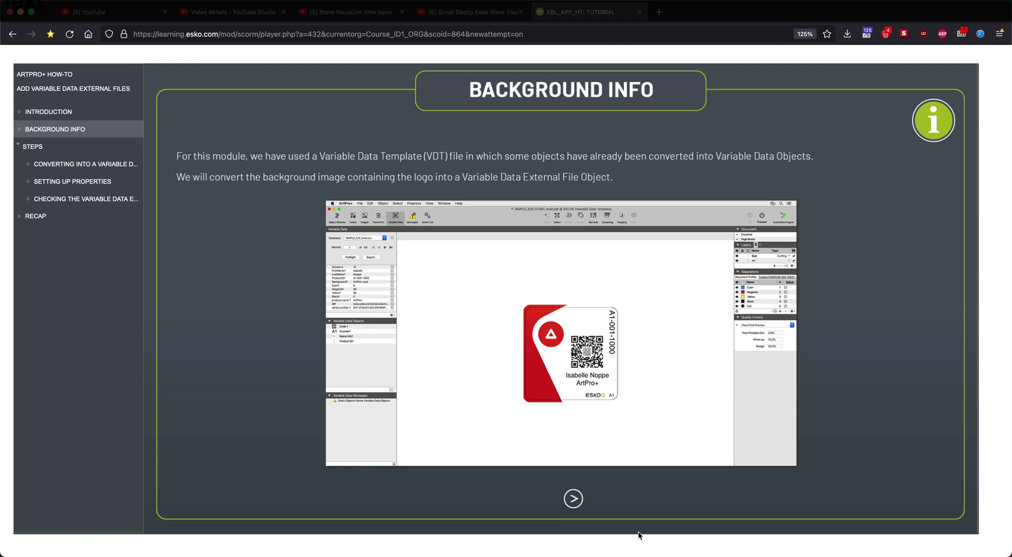
pyautogui.click(574, 501)
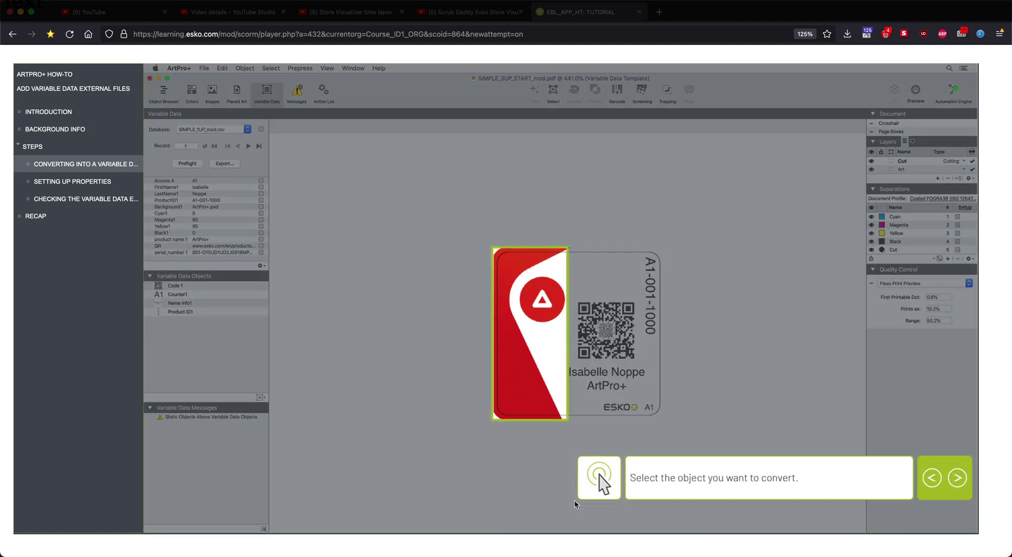
# Step: Step through the Converting and Setting Up Properties slides to the tutorial's database step
pyautogui.click(957, 479)
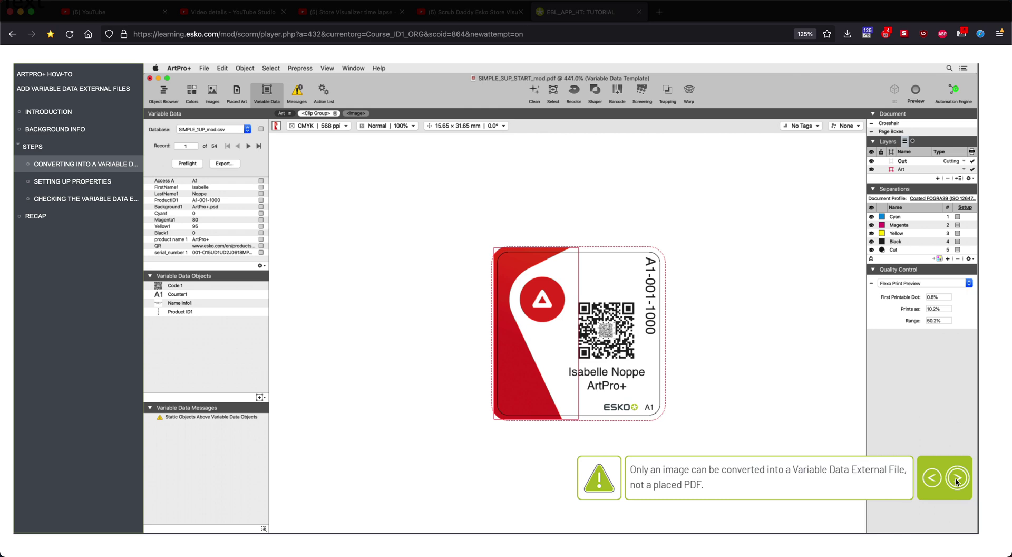
pyautogui.click(957, 478)
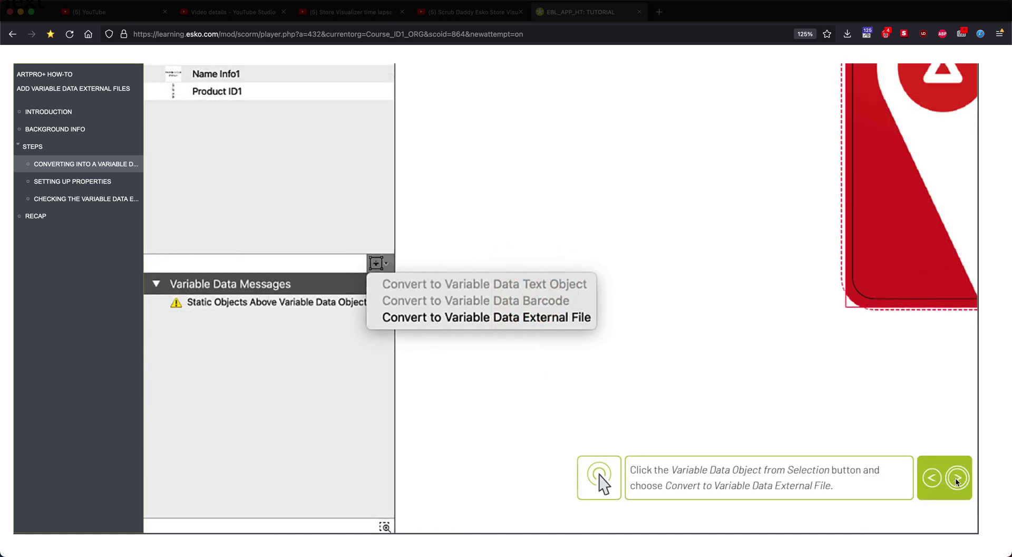
pyautogui.click(957, 479)
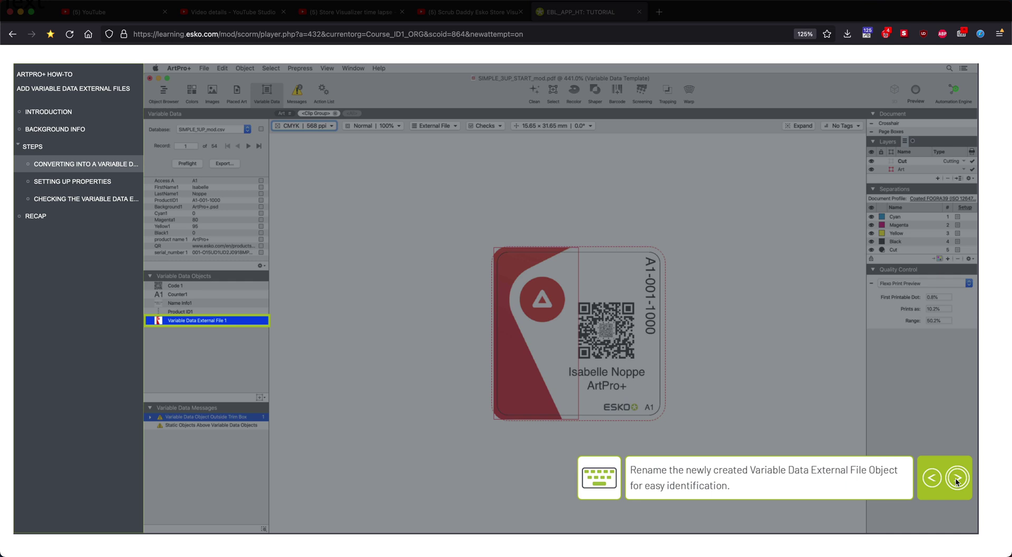
pyautogui.click(957, 479)
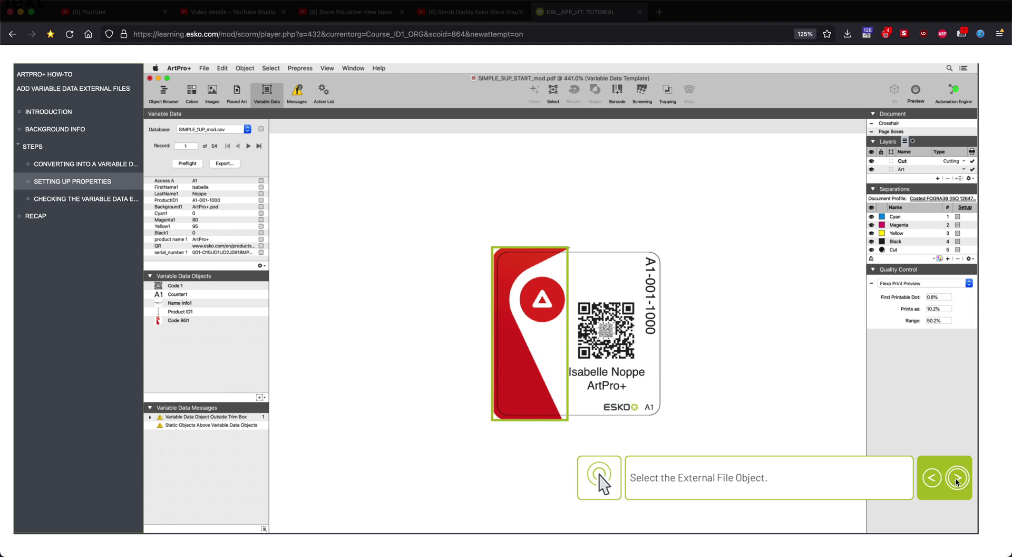
pyautogui.click(957, 479)
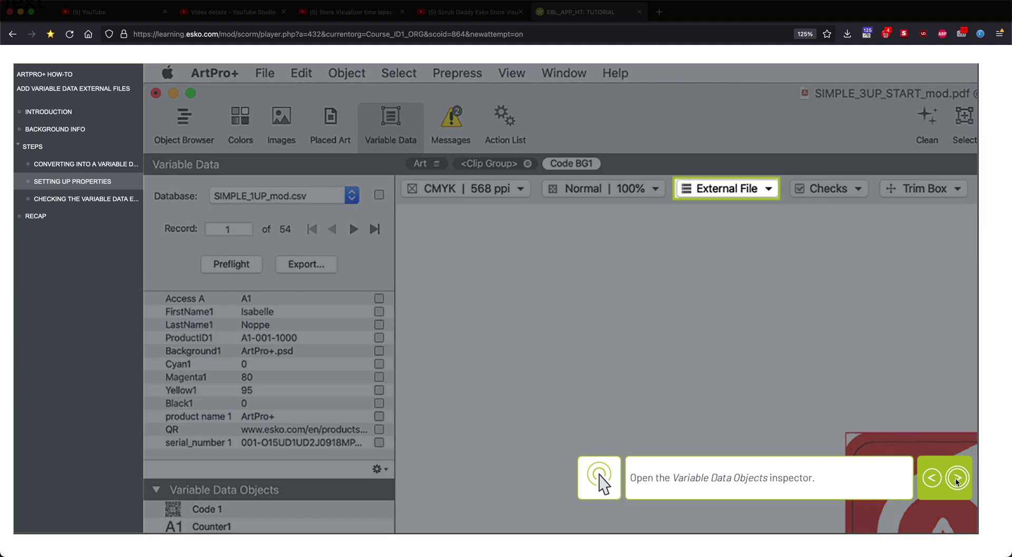
pyautogui.click(957, 479)
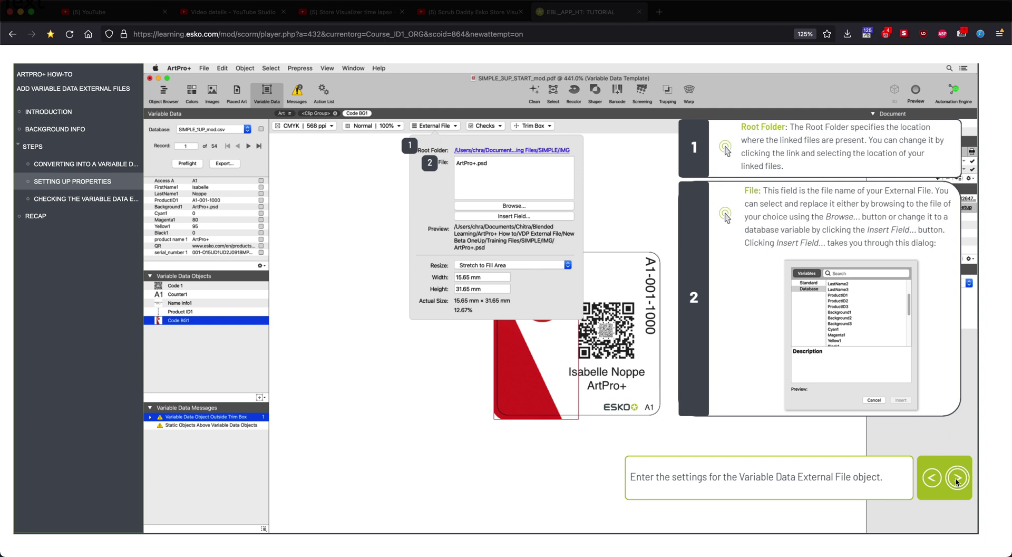
pyautogui.click(957, 479)
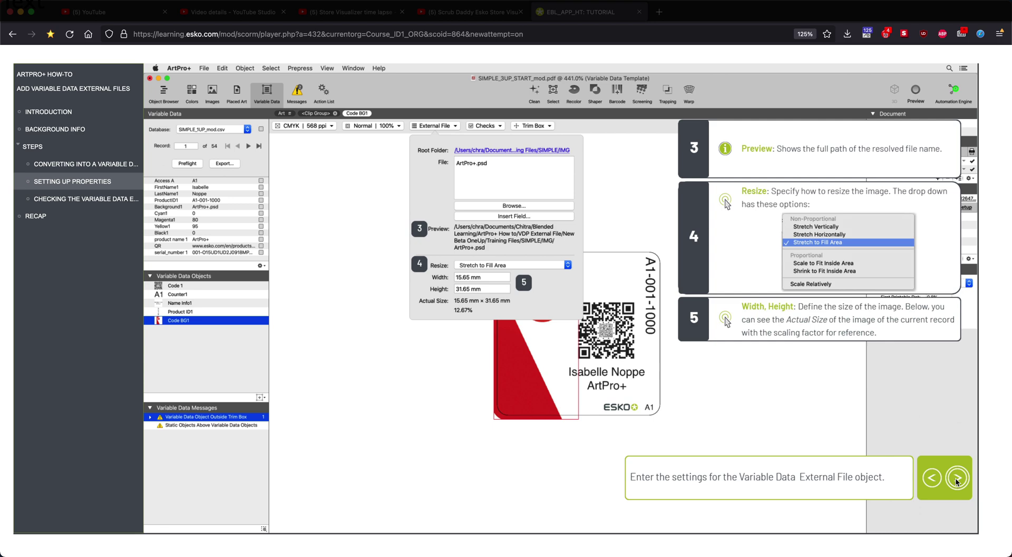
pyautogui.click(957, 478)
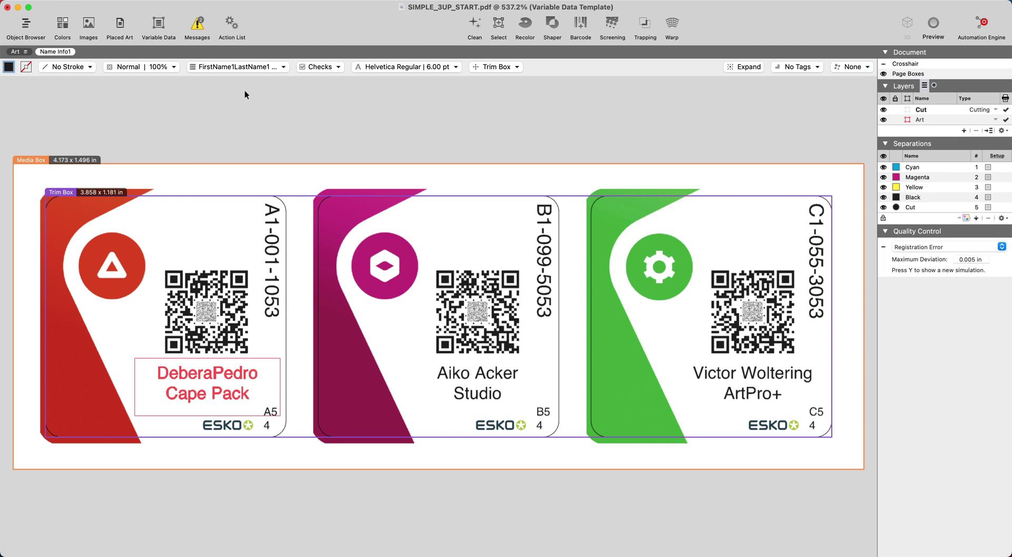
# Step: Reselect the first label's name text and show the Variable Data overview with SIMPLE-3UP.csv
pyautogui.click(245, 106)
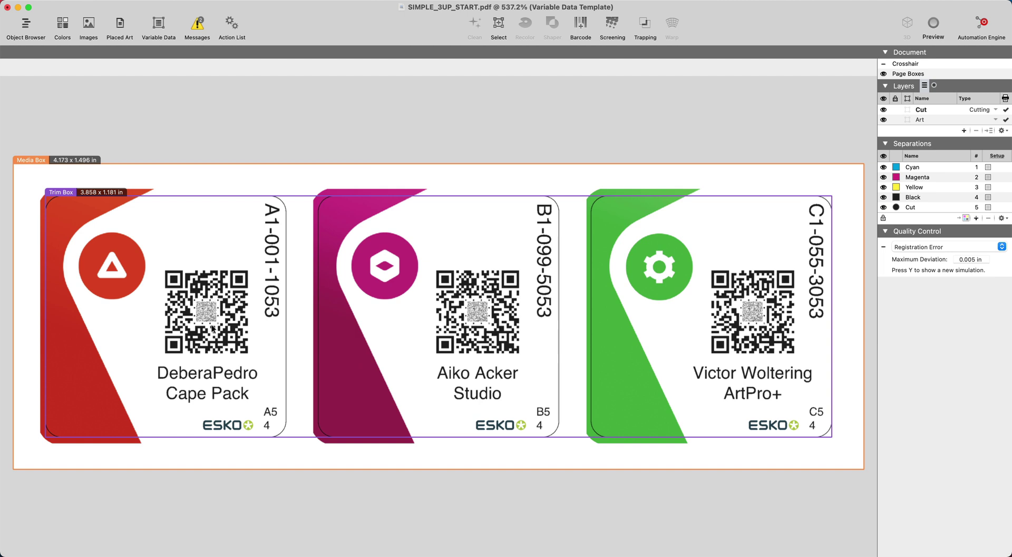
pyautogui.click(206, 375)
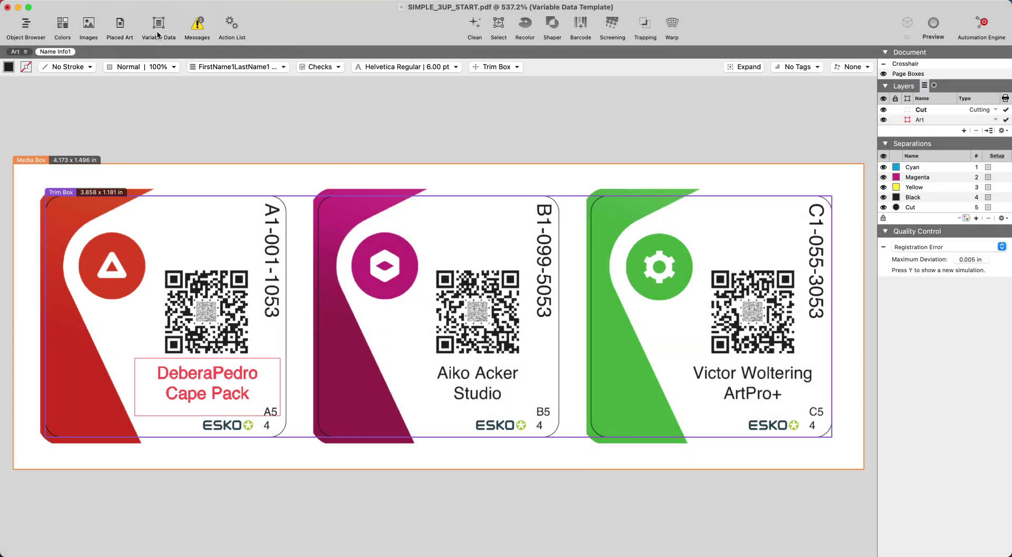
pyautogui.click(158, 35)
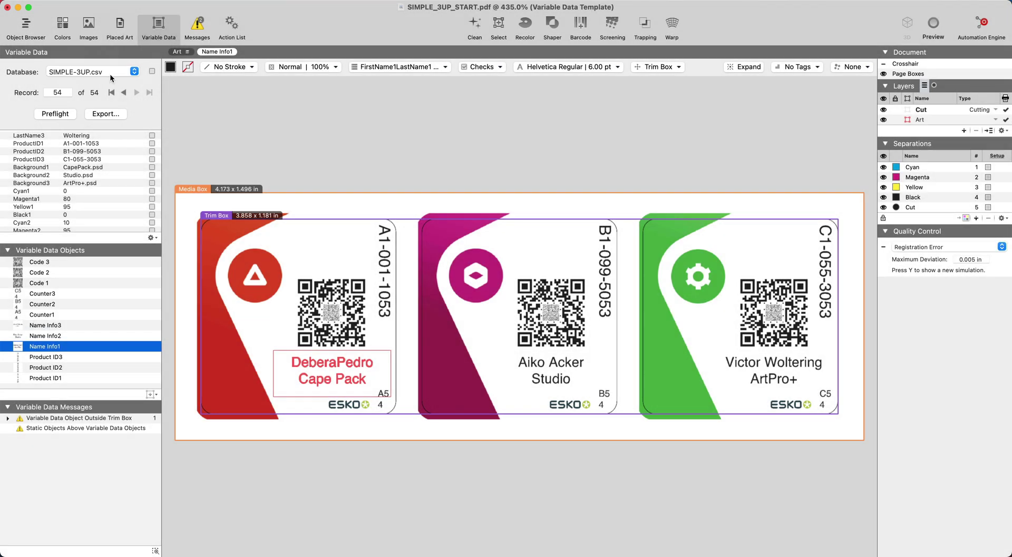
# Step: Keep SIMPLE-3UP.csv as the database and set the preview back to record 1 of 54
pyautogui.click(111, 73)
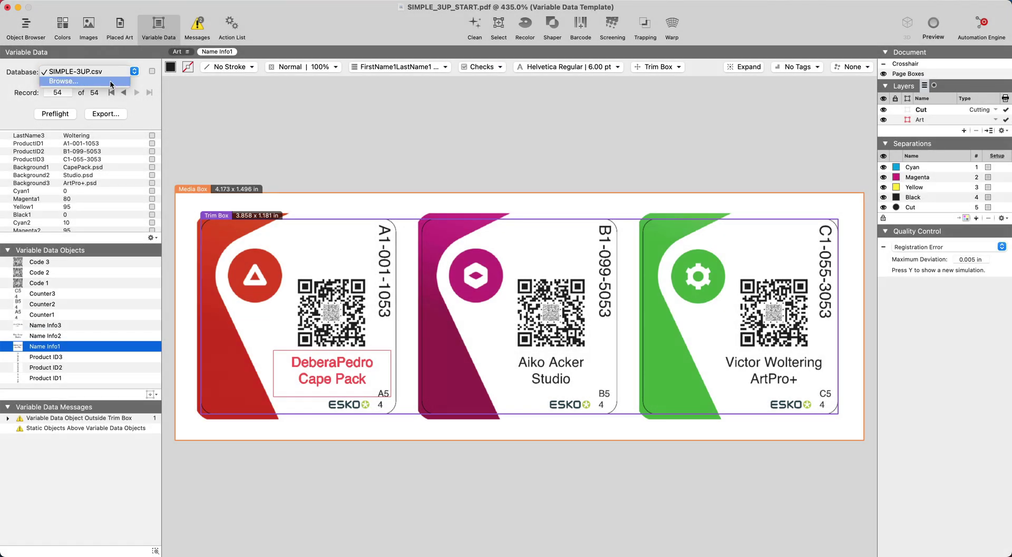
pyautogui.click(108, 74)
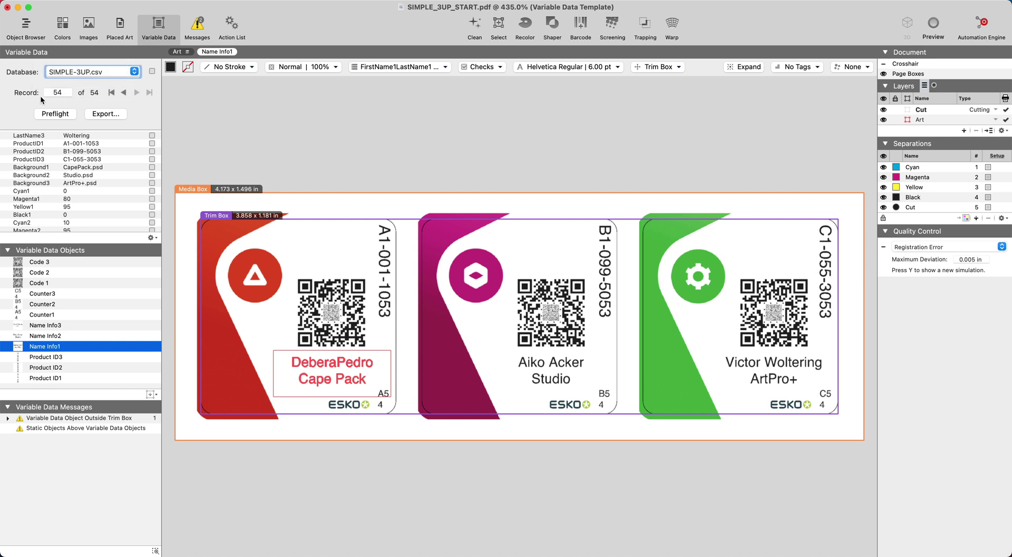
pyautogui.click(112, 93)
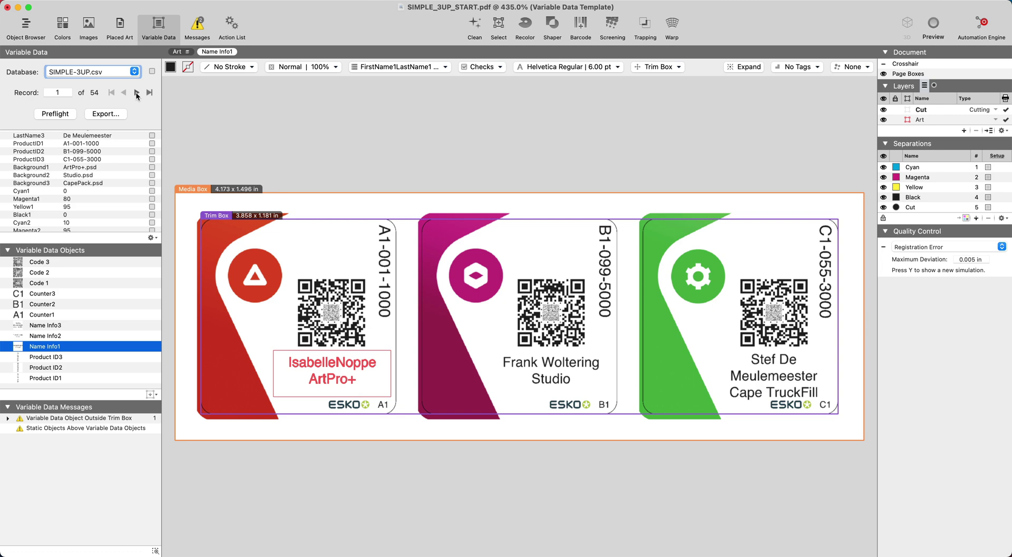
pyautogui.click(136, 93)
pyautogui.click(136, 93)
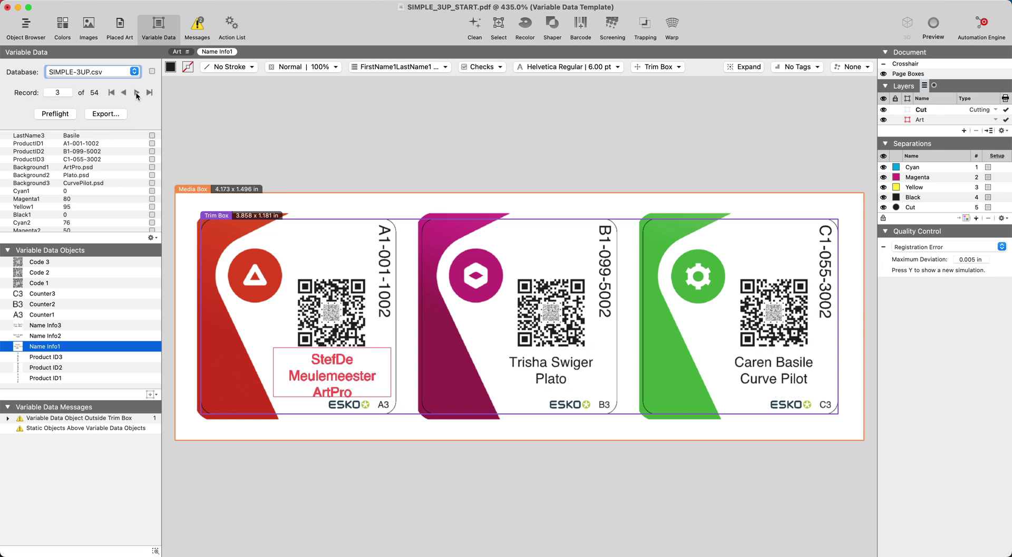
pyautogui.click(137, 93)
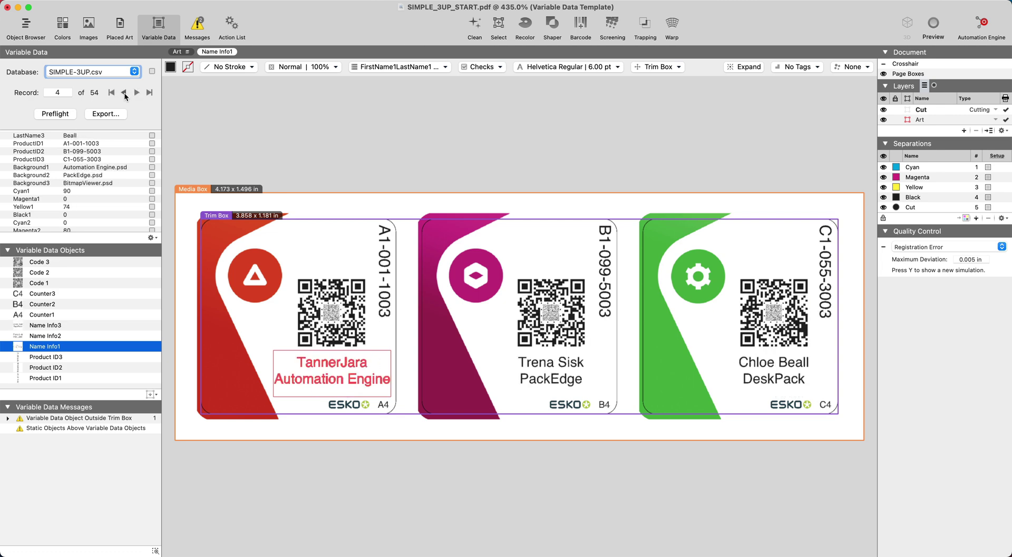
pyautogui.click(124, 93)
pyautogui.click(125, 93)
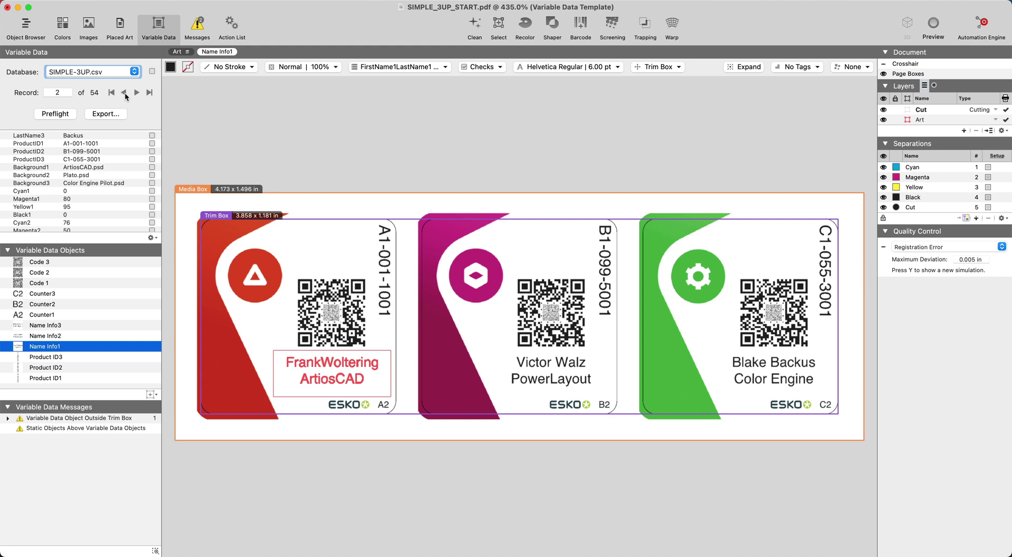
pyautogui.click(124, 93)
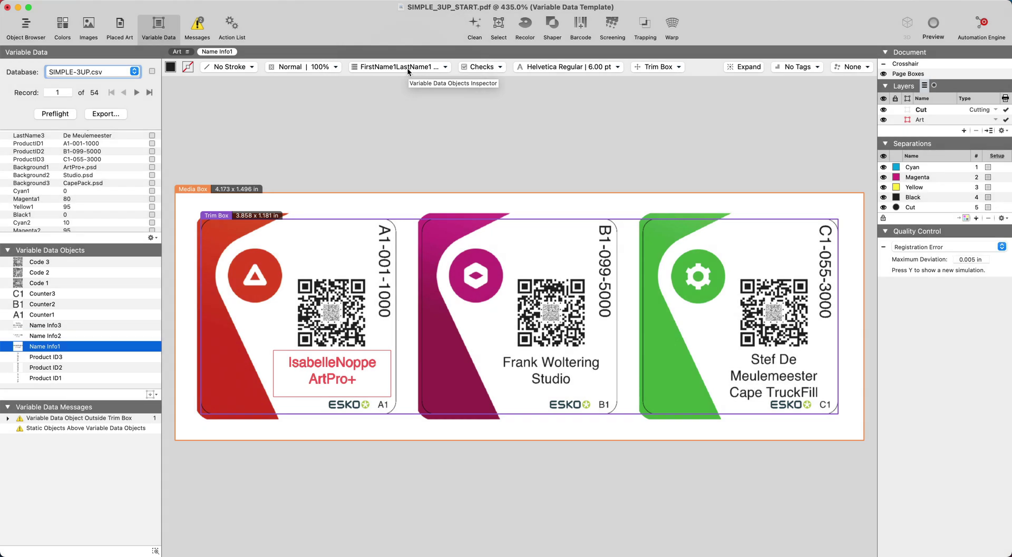
# Step: Check the name text's database fields without inserting any, then select label A1's red background
pyautogui.click(409, 68)
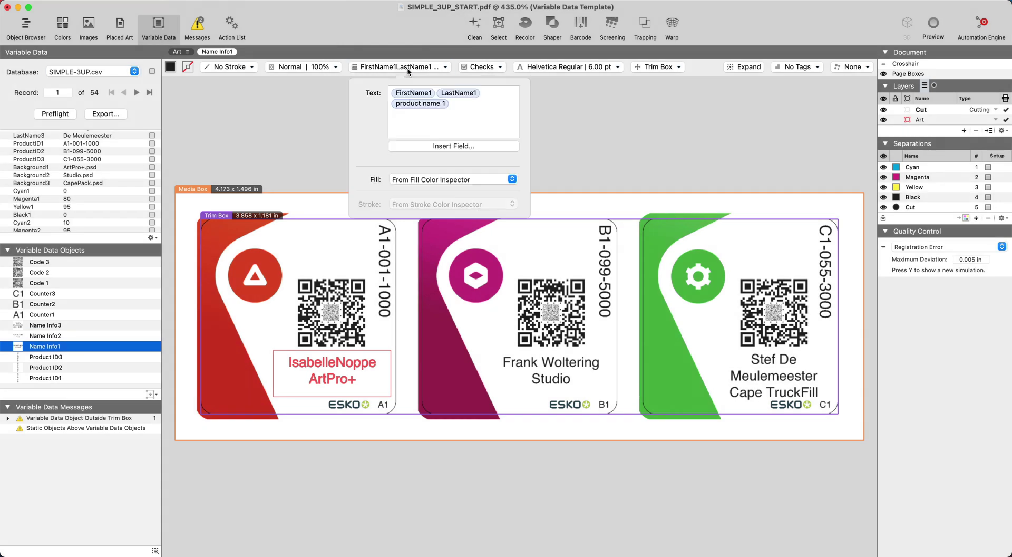
pyautogui.click(449, 146)
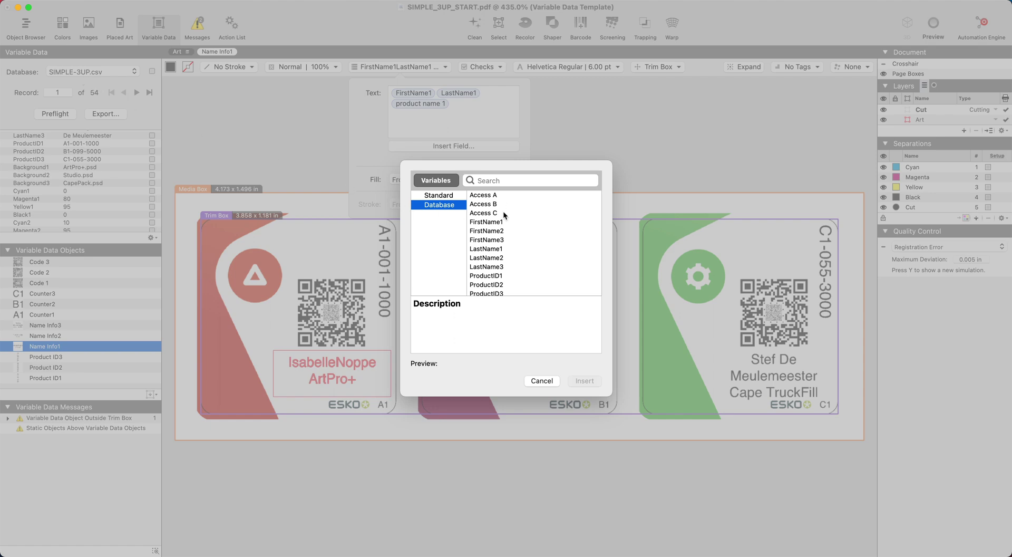
pyautogui.click(541, 381)
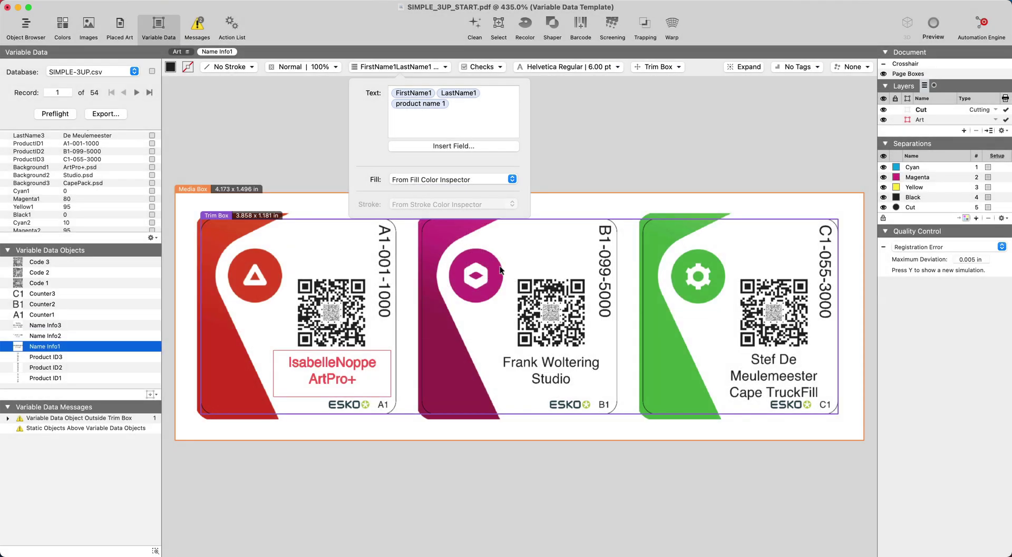
pyautogui.click(292, 125)
pyautogui.click(216, 321)
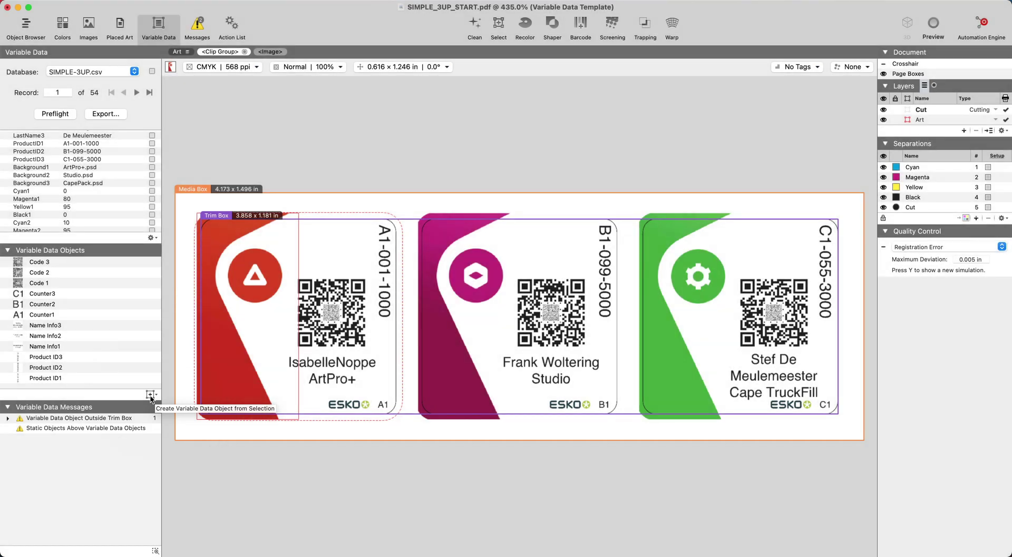
# Step: Convert the first background to a Variable Data External File, replacing ArtPro+.psd with the Background1 field
pyautogui.click(150, 396)
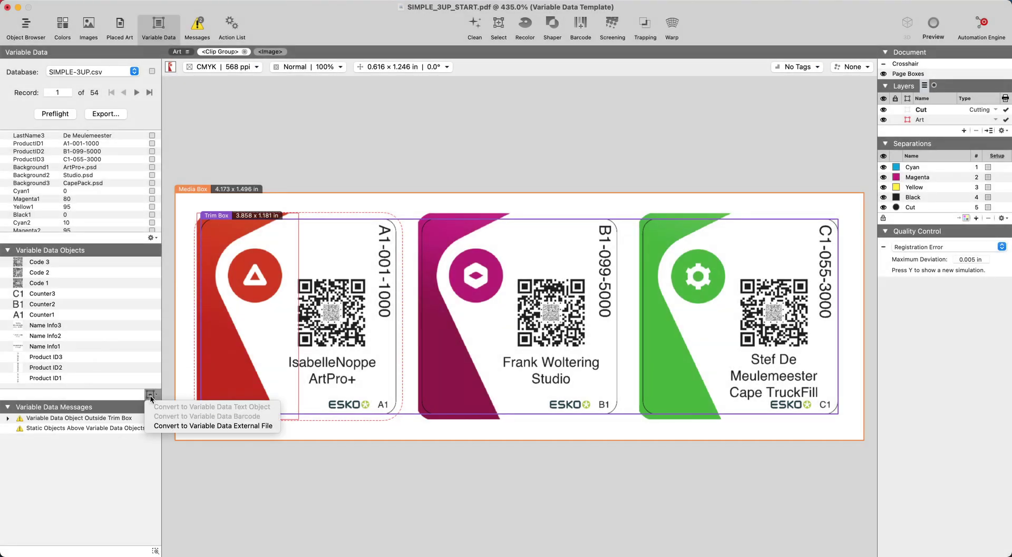
pyautogui.click(165, 425)
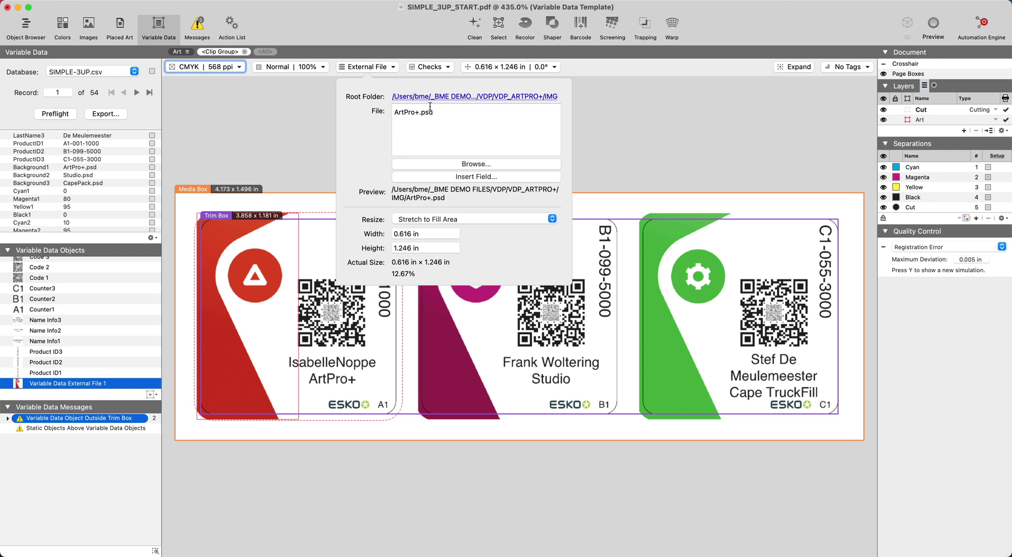
pyautogui.click(448, 114)
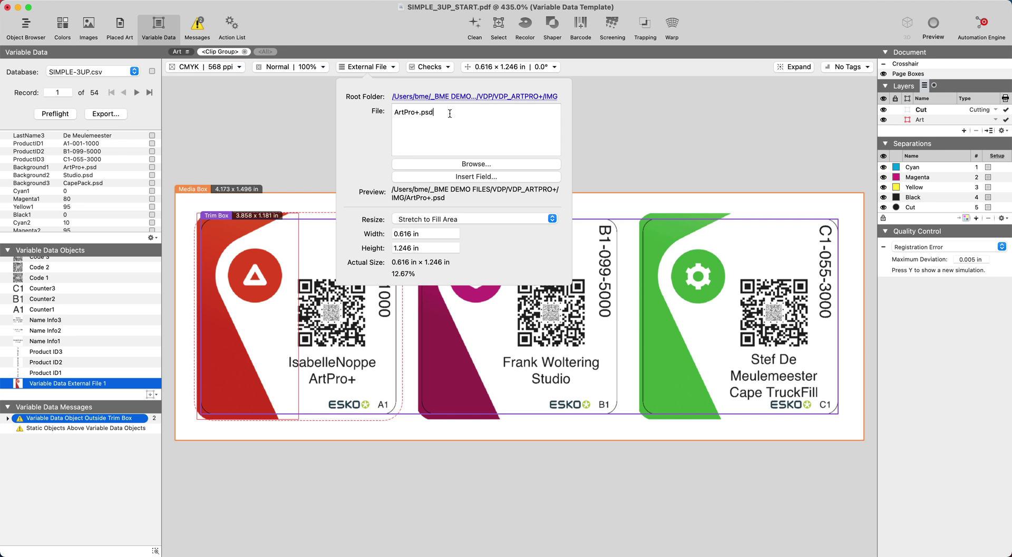
pyautogui.moveTo(450, 114); pyautogui.dragTo(390, 114)
pyautogui.press('BackSpace')
pyautogui.click(441, 176)
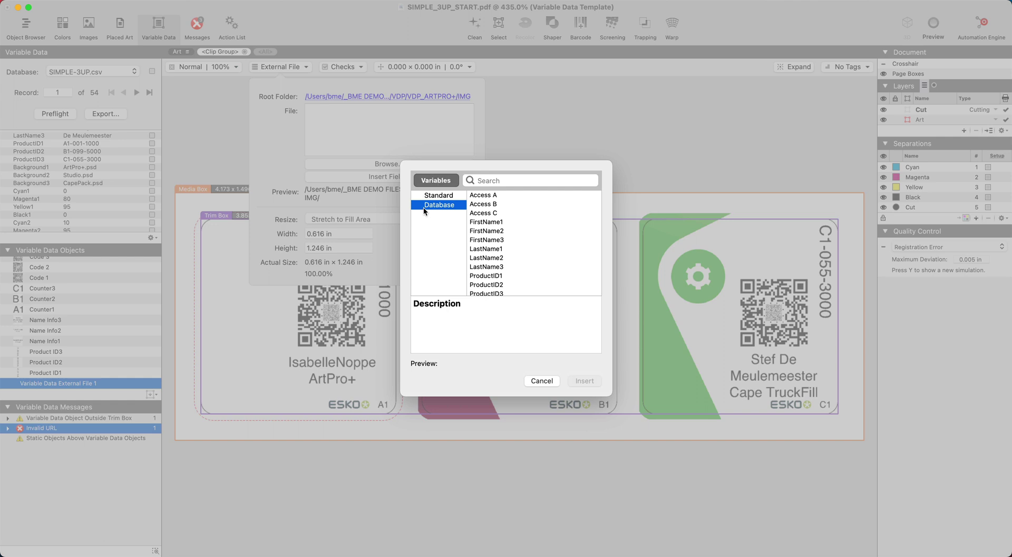
pyautogui.scroll(-5, 500, 275)
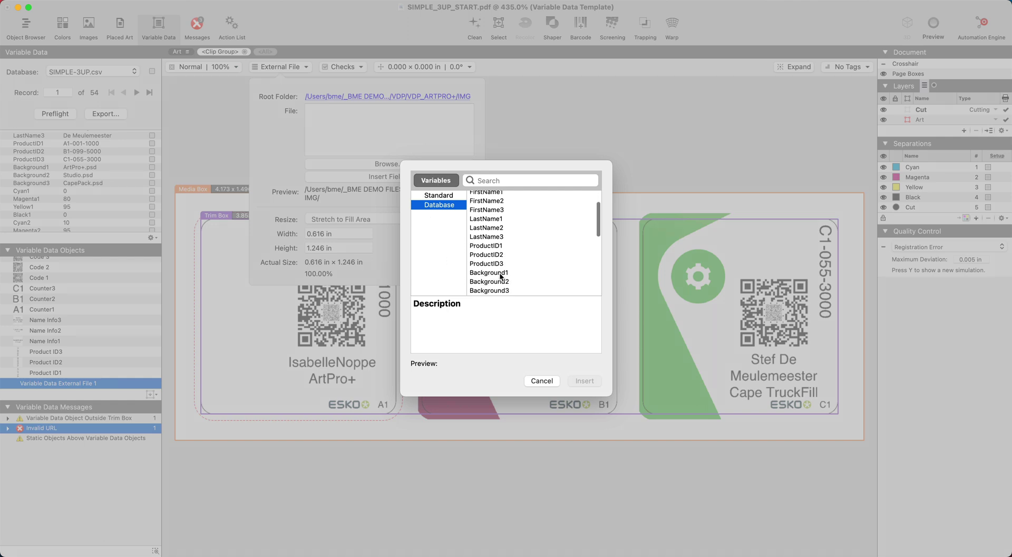
pyautogui.scroll(-5, 499, 276)
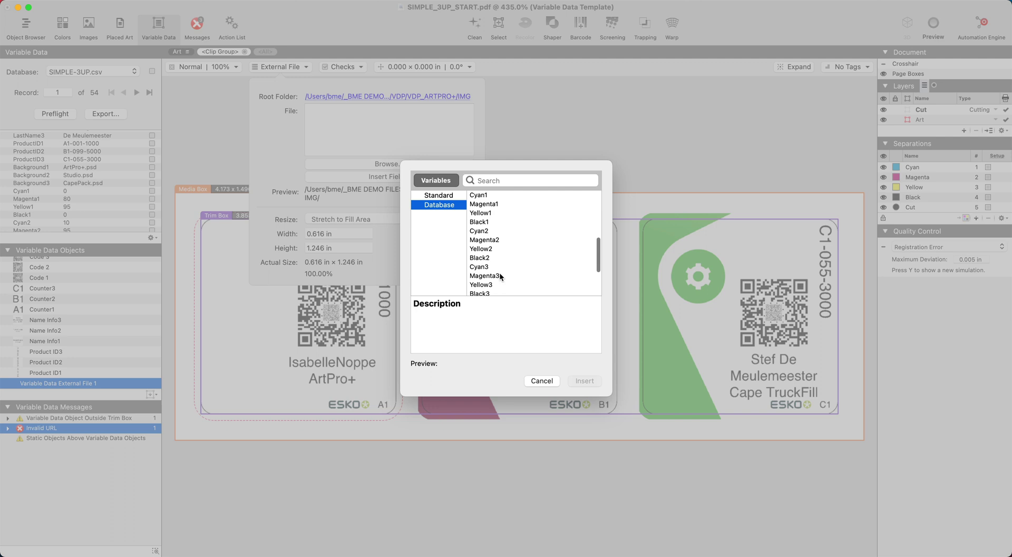
pyautogui.scroll(5, 500, 276)
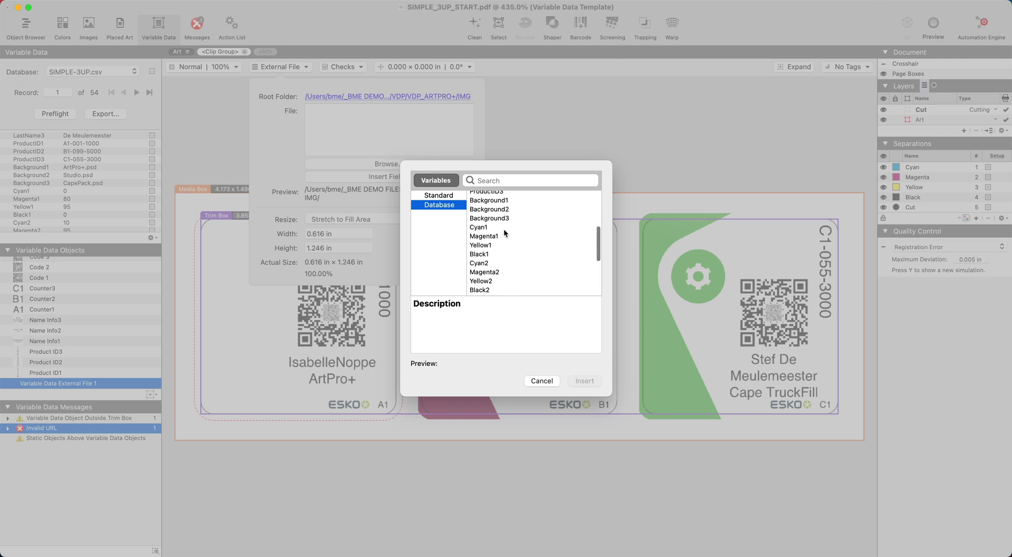
pyautogui.click(505, 202)
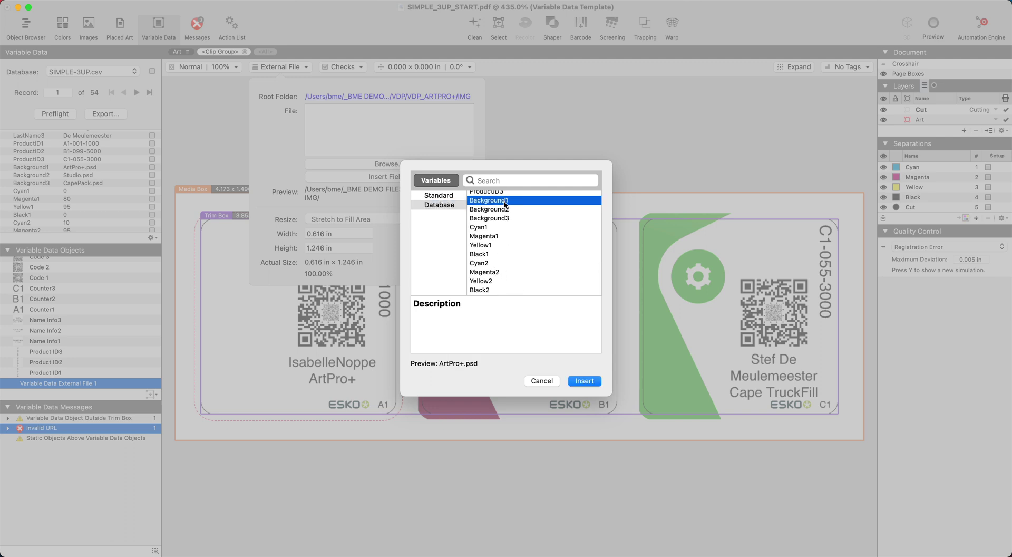
pyautogui.click(578, 380)
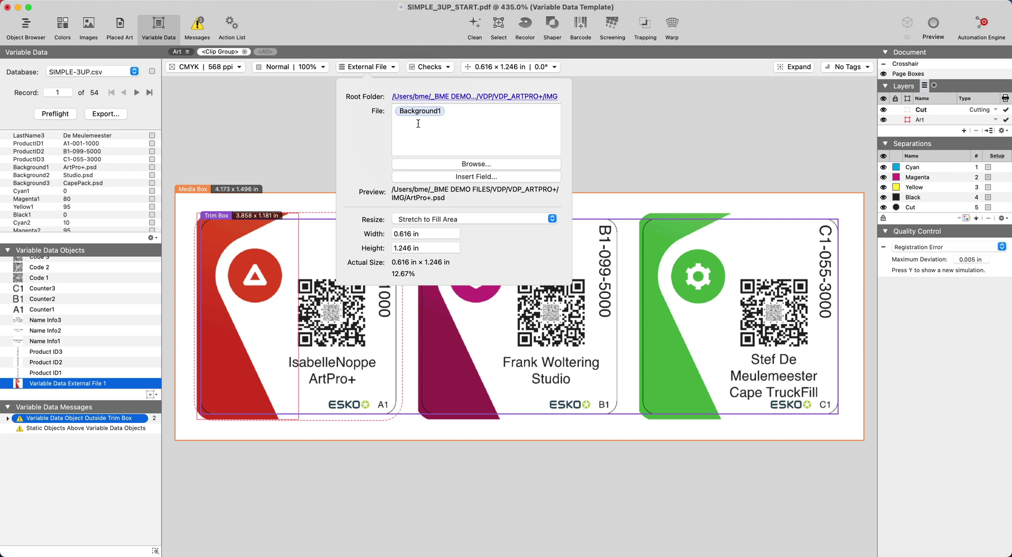
# Step: Keep Stretch to Fill Area resizing for the image, then pick the middle label's background
pyautogui.click(463, 217)
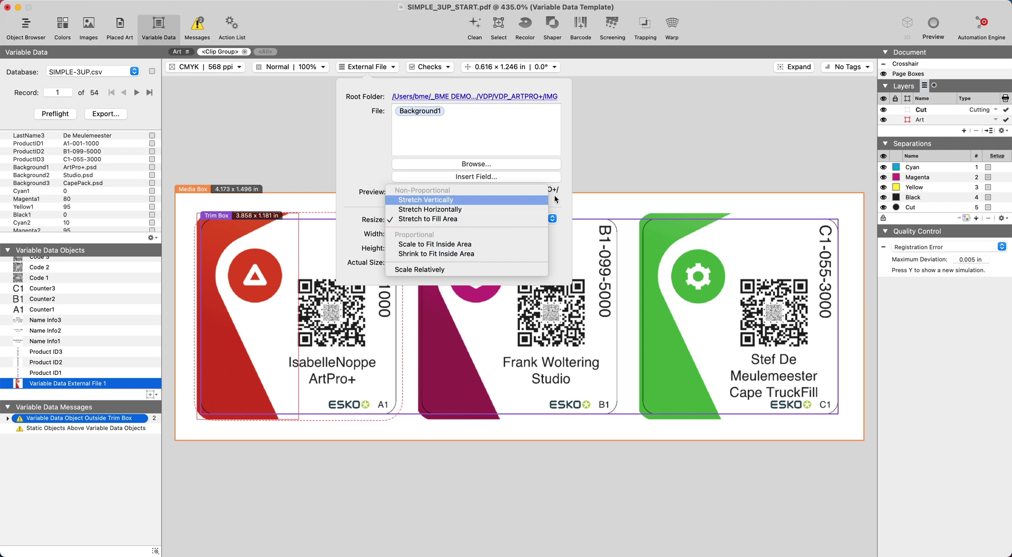
pyautogui.click(585, 170)
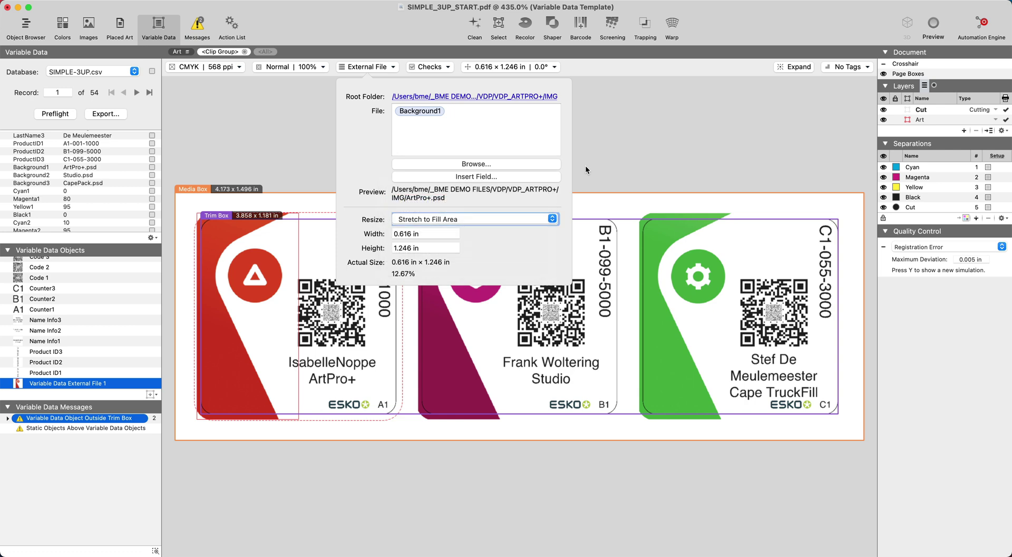
pyautogui.click(294, 101)
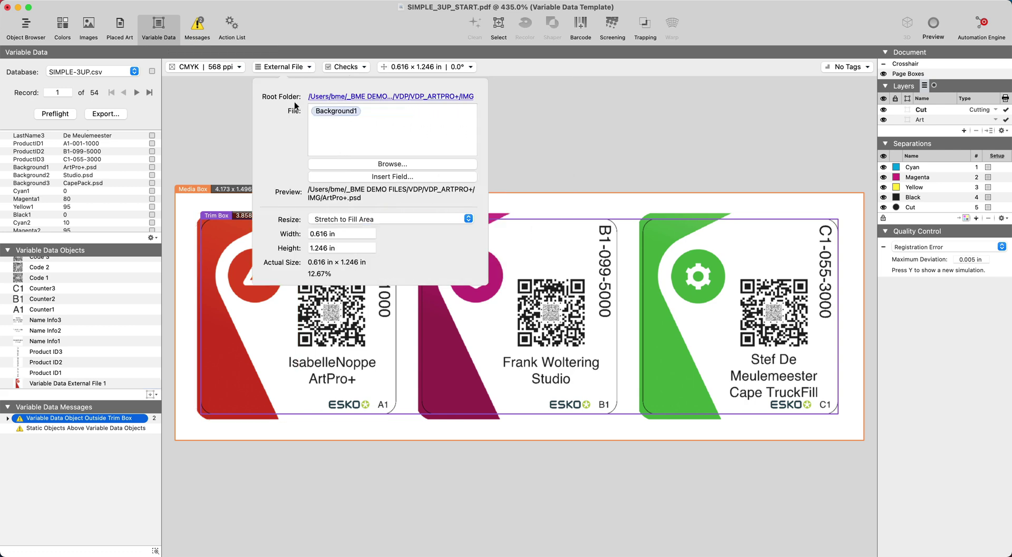
pyautogui.click(437, 233)
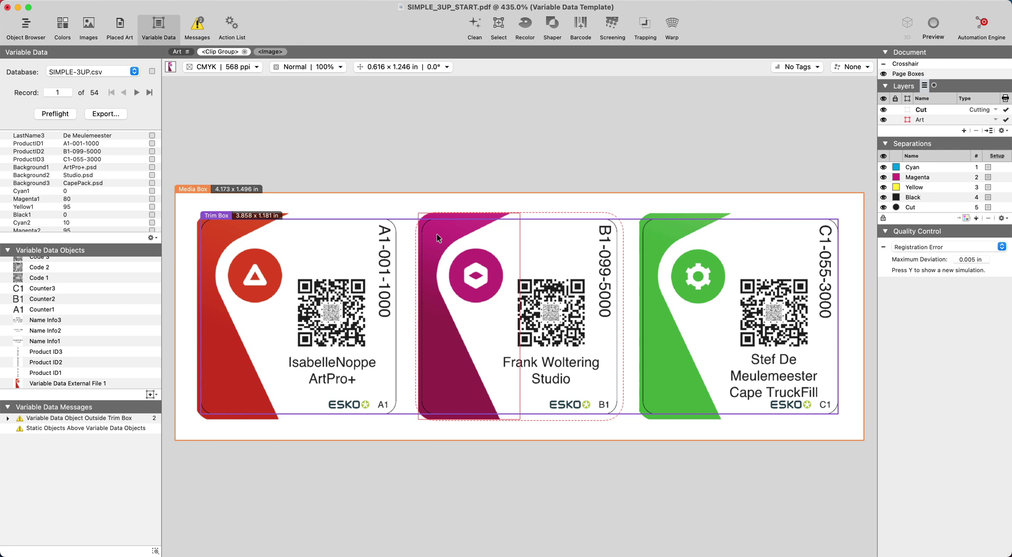
# Step: Convert the middle background to a Variable Data External File, replacing Studio.psd with the Background2 field
pyautogui.click(151, 397)
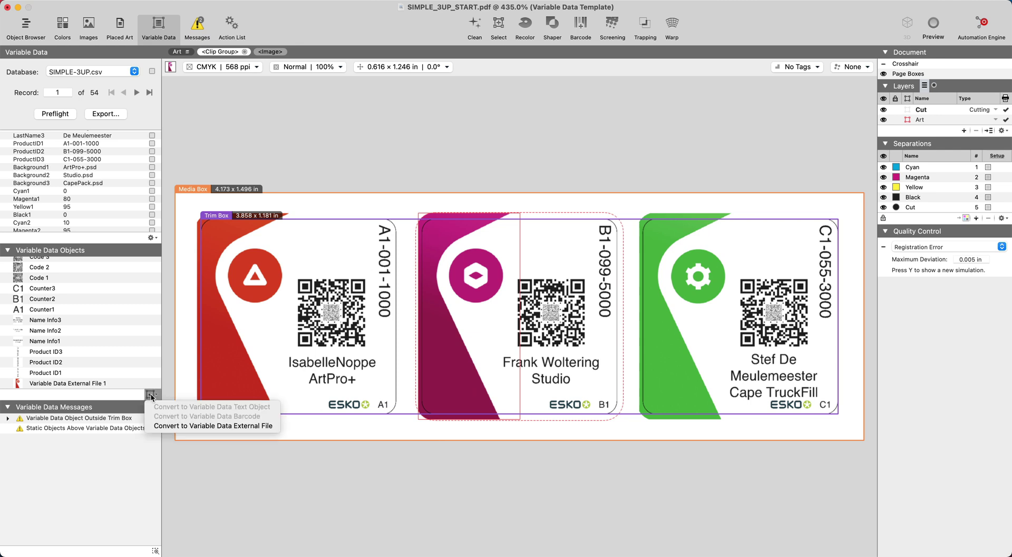
pyautogui.click(169, 426)
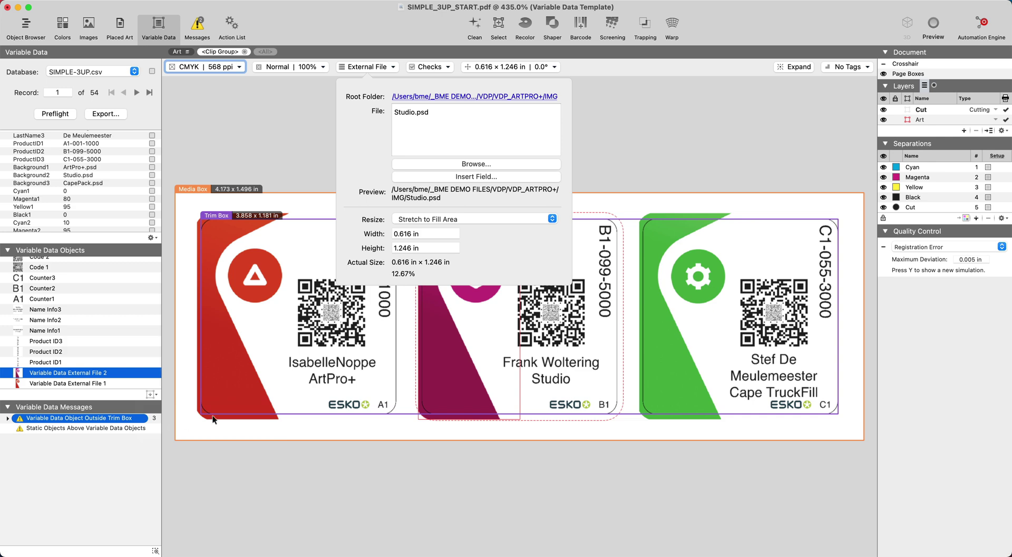
pyautogui.moveTo(435, 115); pyautogui.dragTo(384, 114)
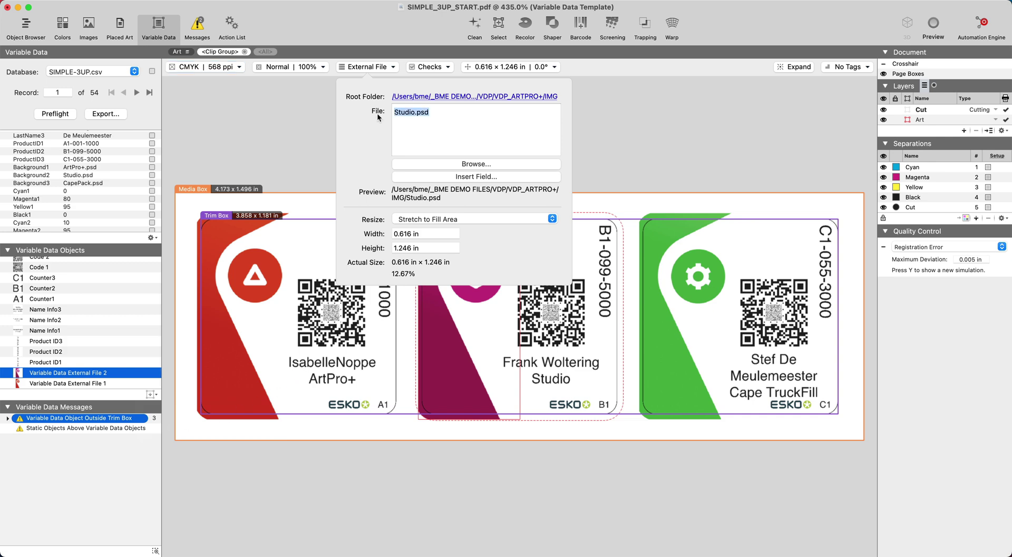
pyautogui.press('BackSpace')
pyautogui.click(471, 176)
pyautogui.scroll(-5, 486, 259)
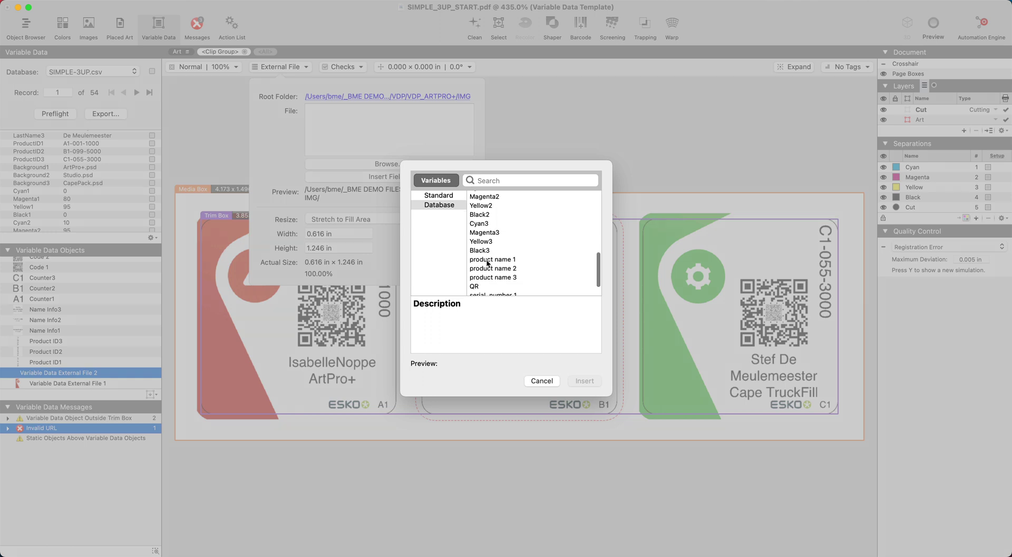
pyautogui.scroll(3, 487, 261)
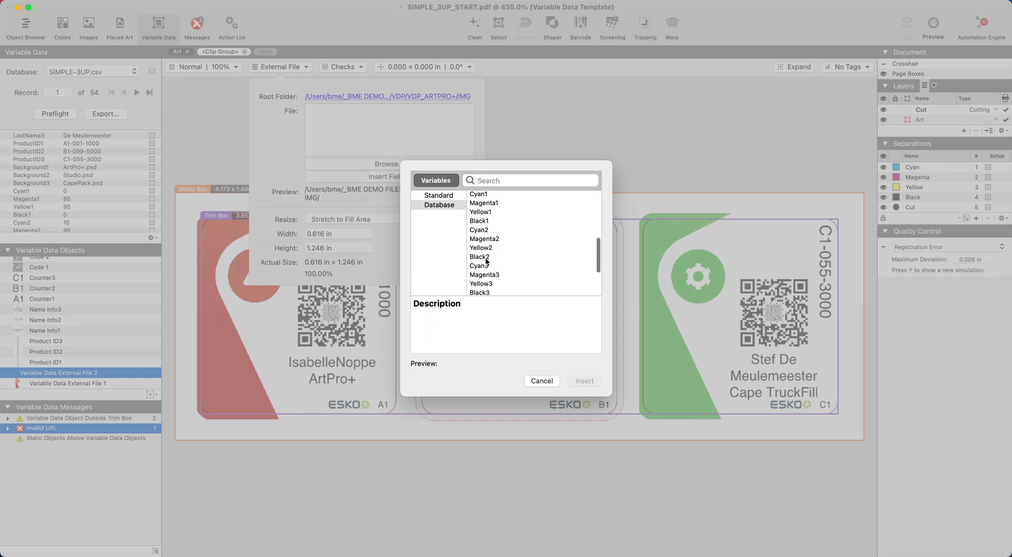
pyautogui.click(492, 206)
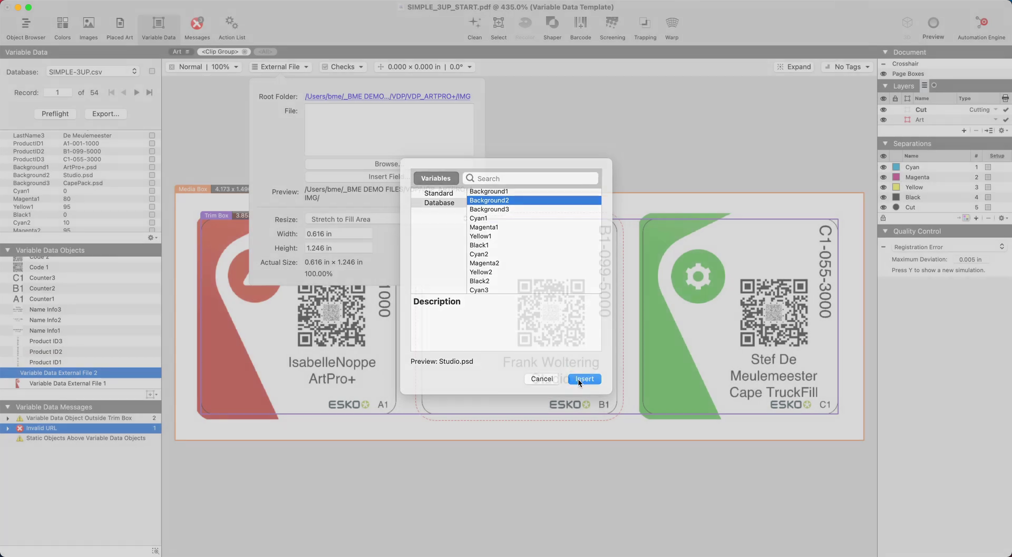
pyautogui.click(579, 380)
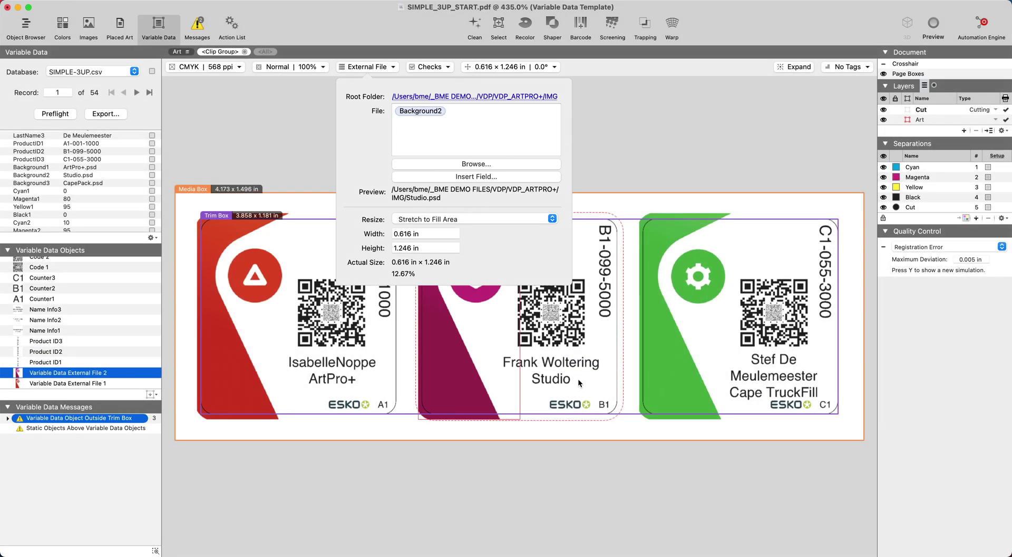
# Step: Convert the third background to an External File, replacing Automation Engine.psd with the Background3 field
pyautogui.click(653, 297)
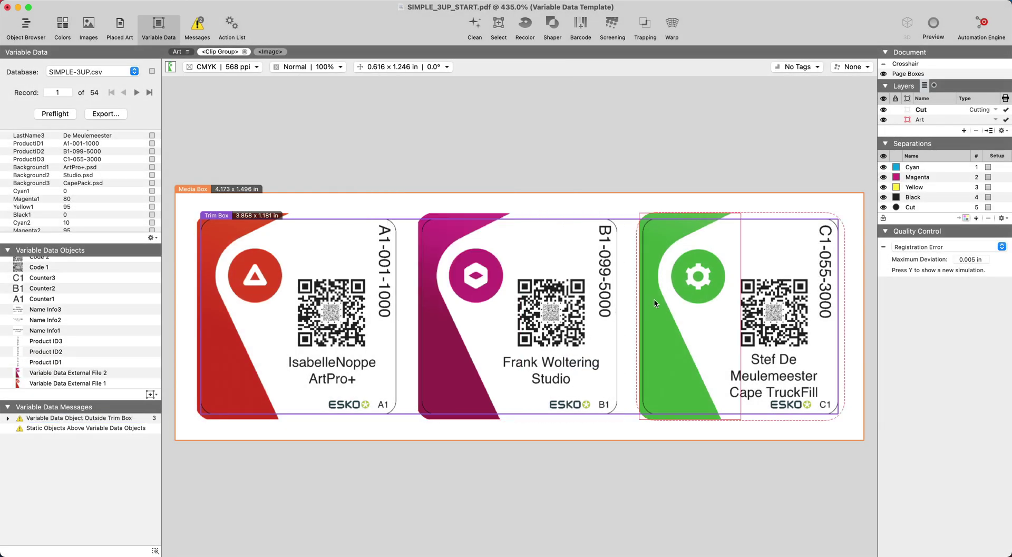
pyautogui.click(150, 395)
pyautogui.click(185, 425)
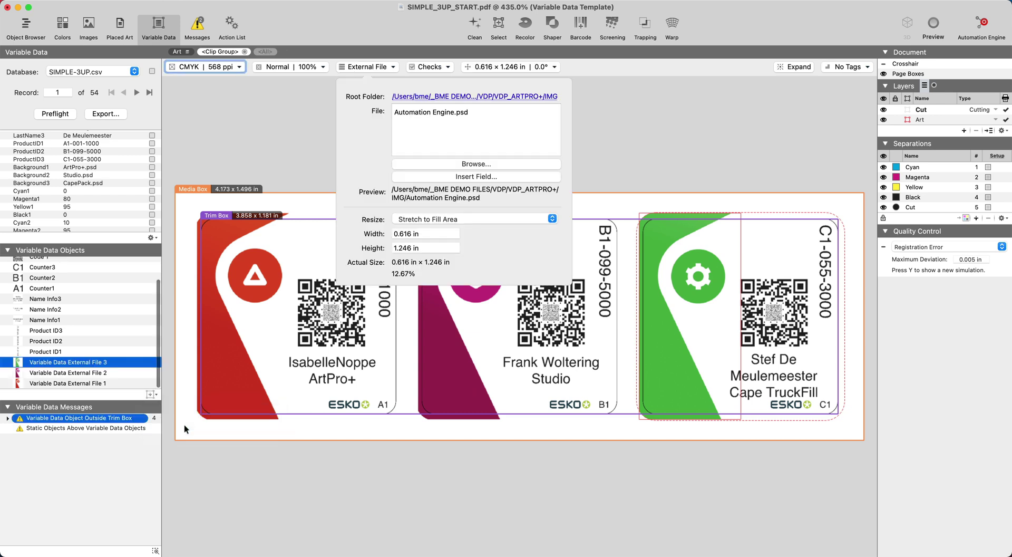
pyautogui.moveTo(469, 112); pyautogui.dragTo(381, 112)
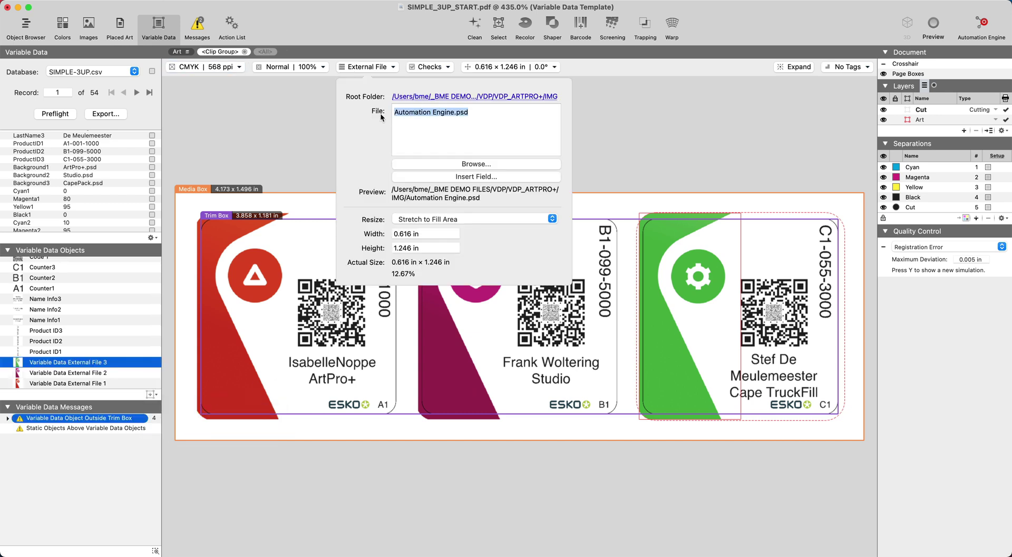
pyautogui.press('BackSpace')
pyautogui.click(472, 177)
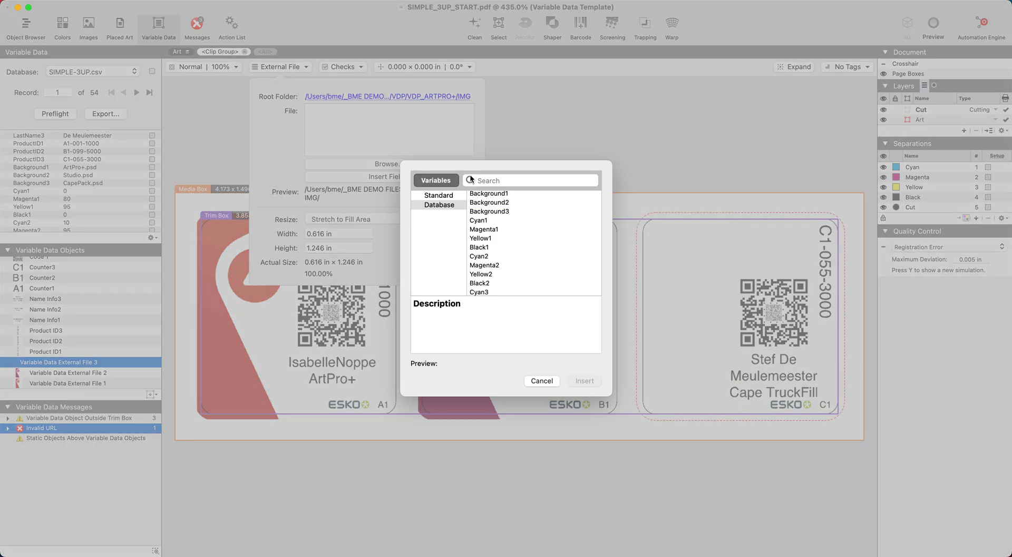
pyautogui.click(488, 210)
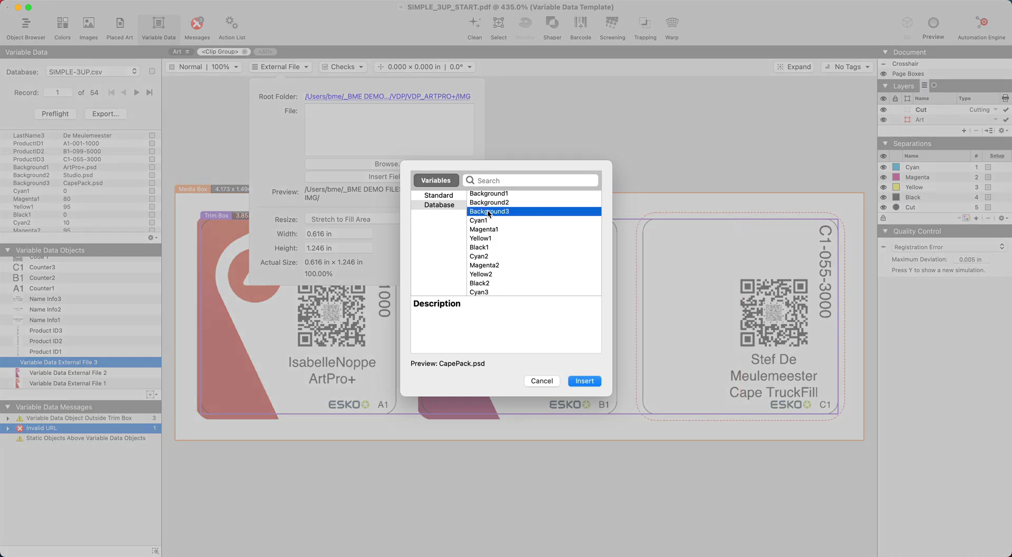
pyautogui.click(587, 381)
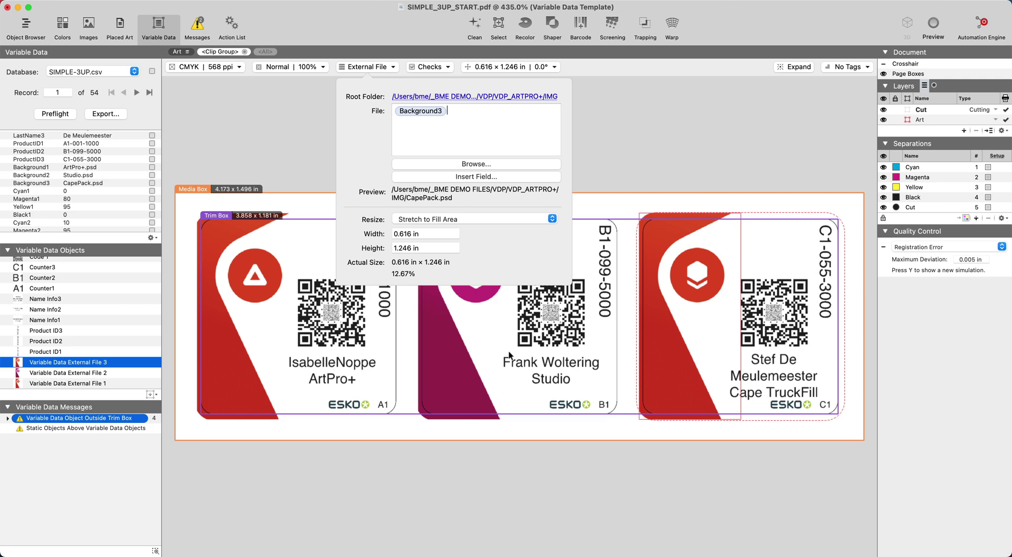
pyautogui.click(131, 440)
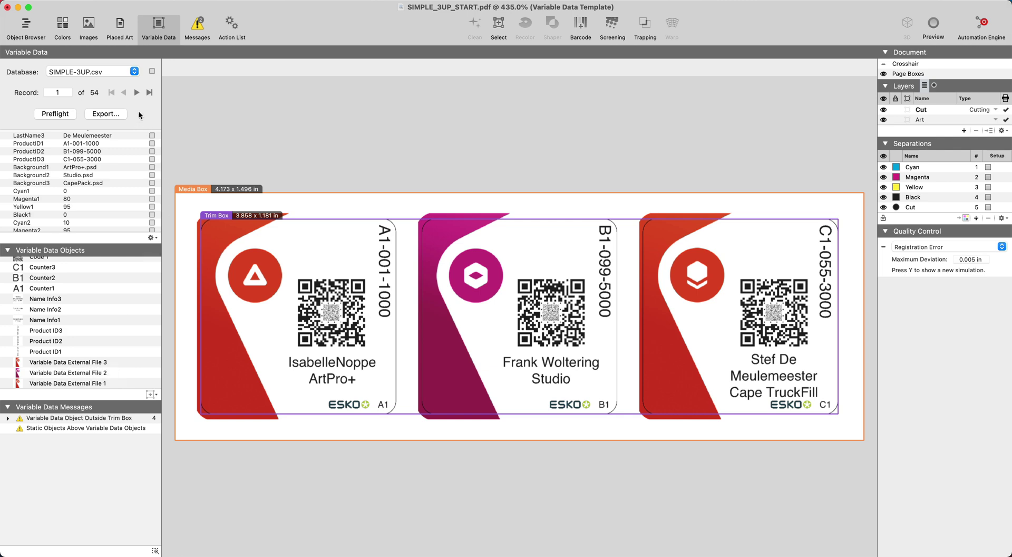
# Step: Step the preview from record 1 to record 6, showing IDs A1-001-1005, B1-099-5005 and C1-055-3005
pyautogui.click(137, 93)
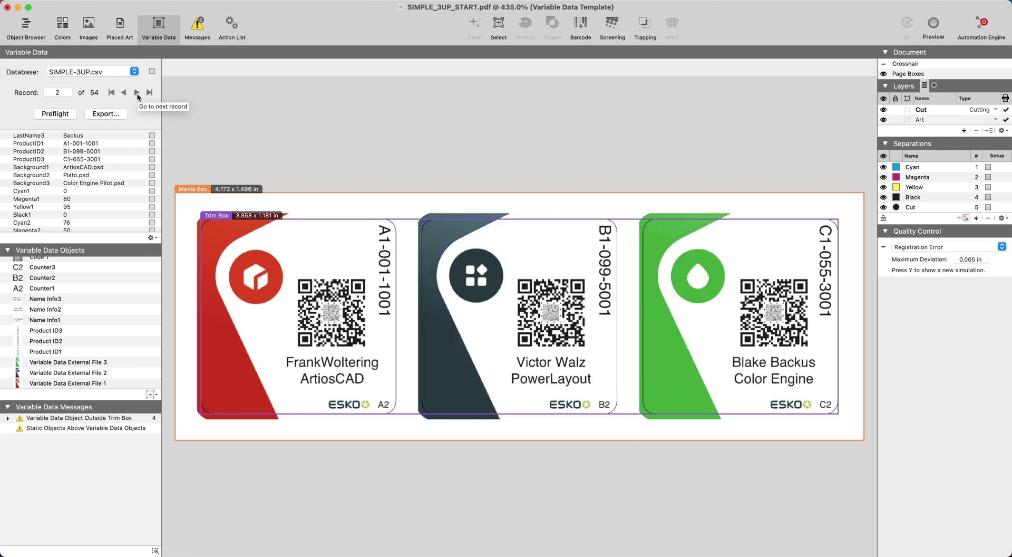
pyautogui.click(137, 93)
pyautogui.click(137, 94)
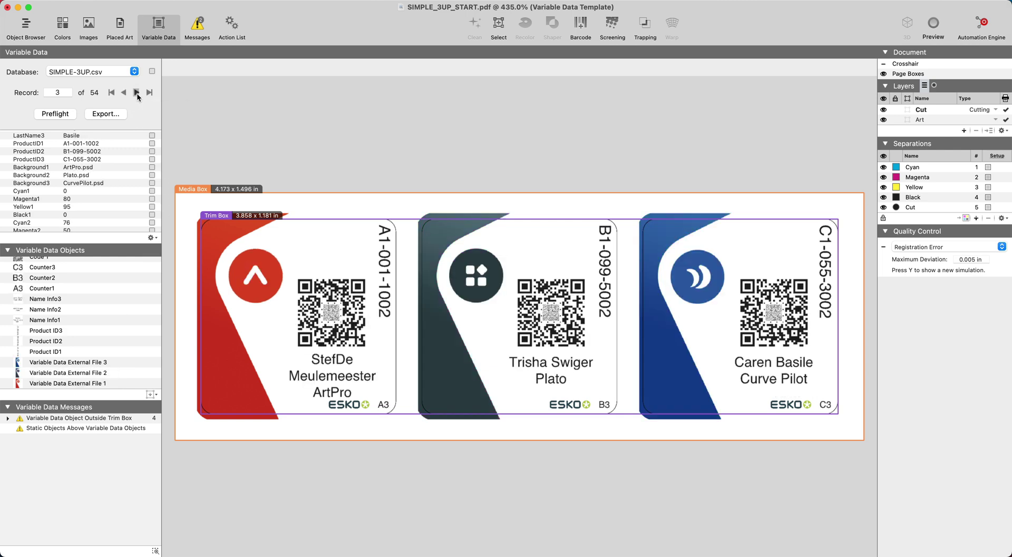
pyautogui.click(138, 94)
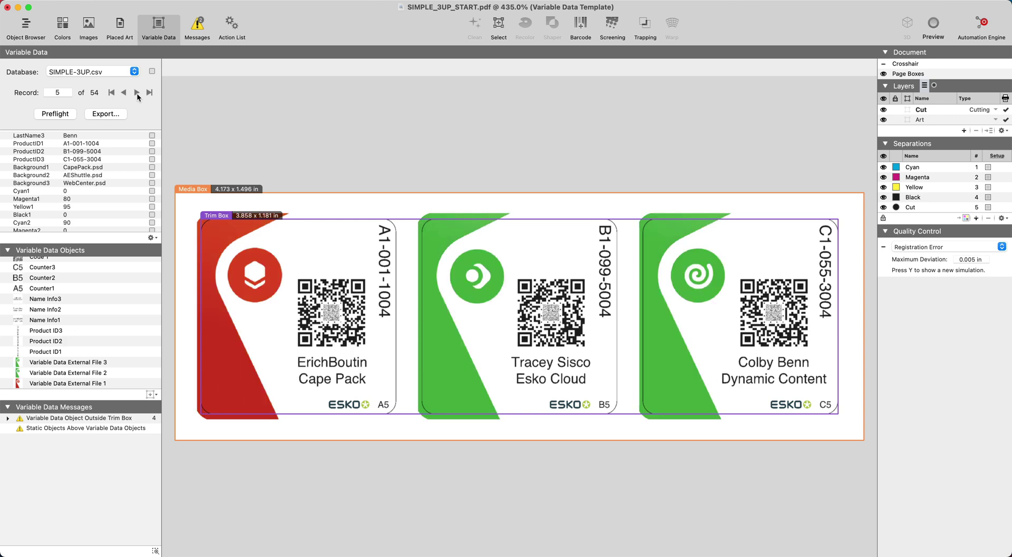
pyautogui.click(137, 93)
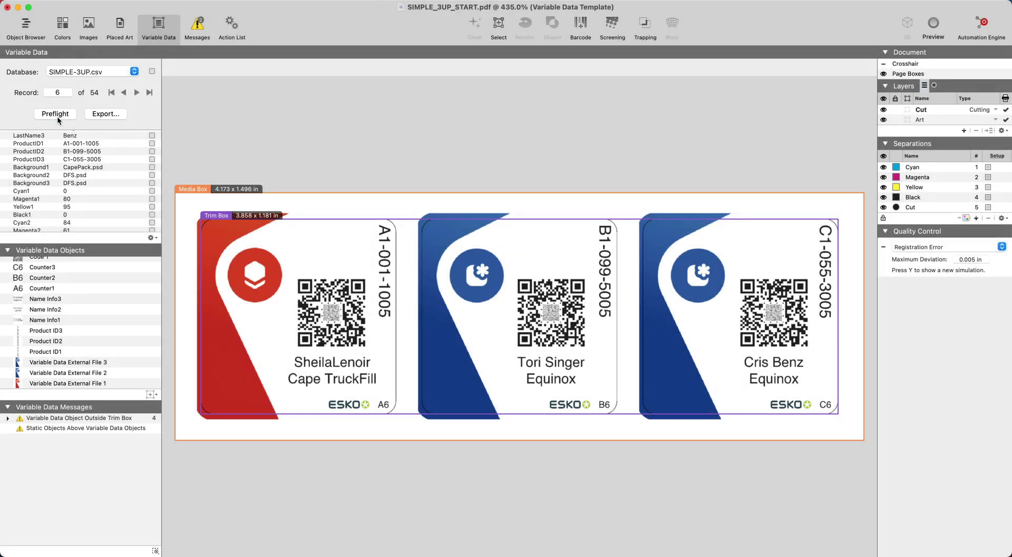
# Step: Inspect the Outside Trim Box warning for Product ID3 and External File 1 records 1–2, then the Static Objects warning
pyautogui.click(57, 116)
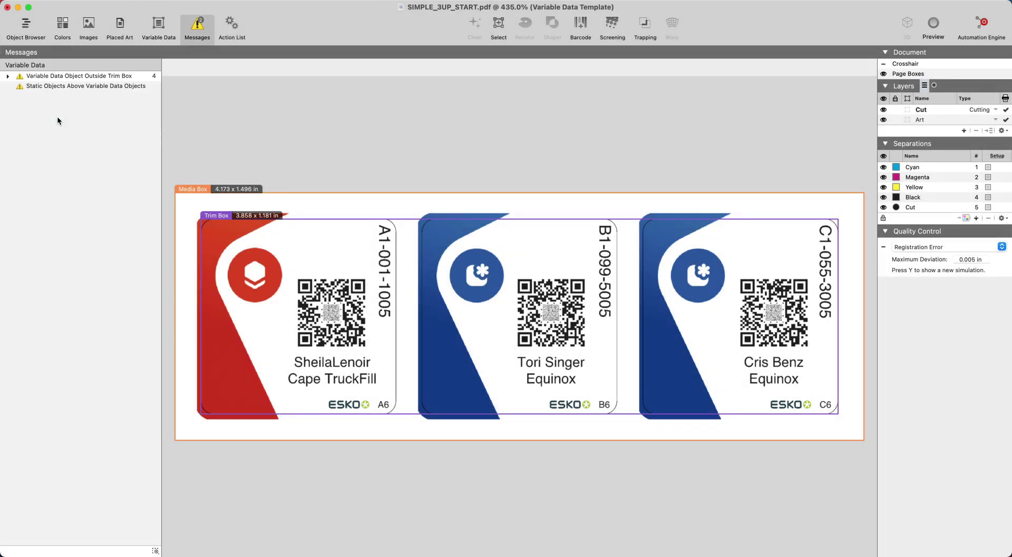
pyautogui.click(8, 76)
pyautogui.click(22, 89)
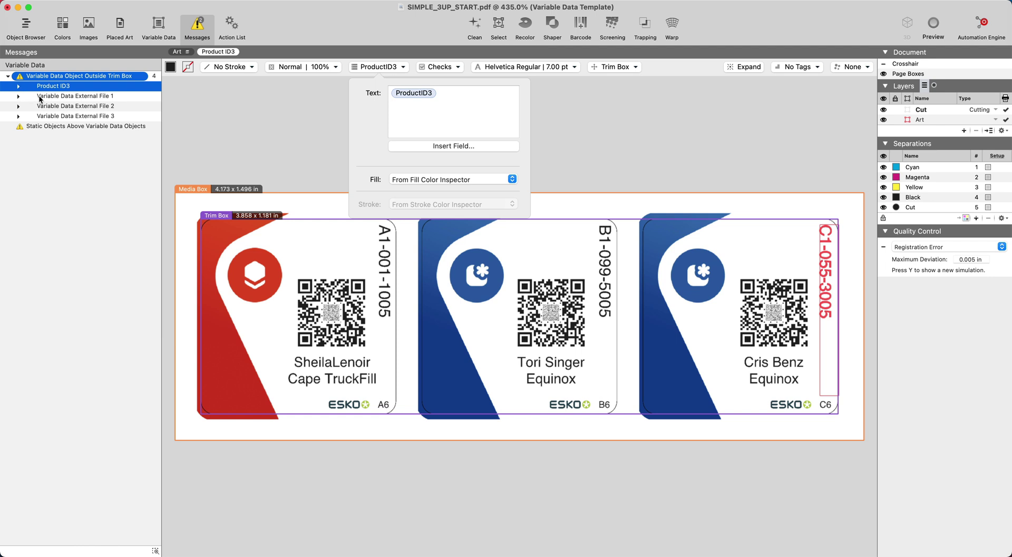
pyautogui.click(21, 98)
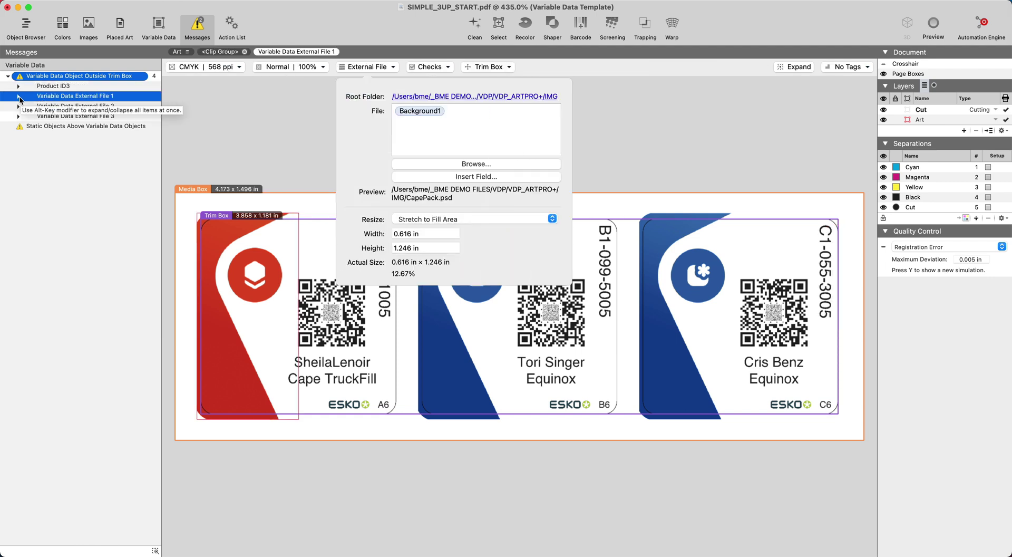
pyautogui.click(19, 97)
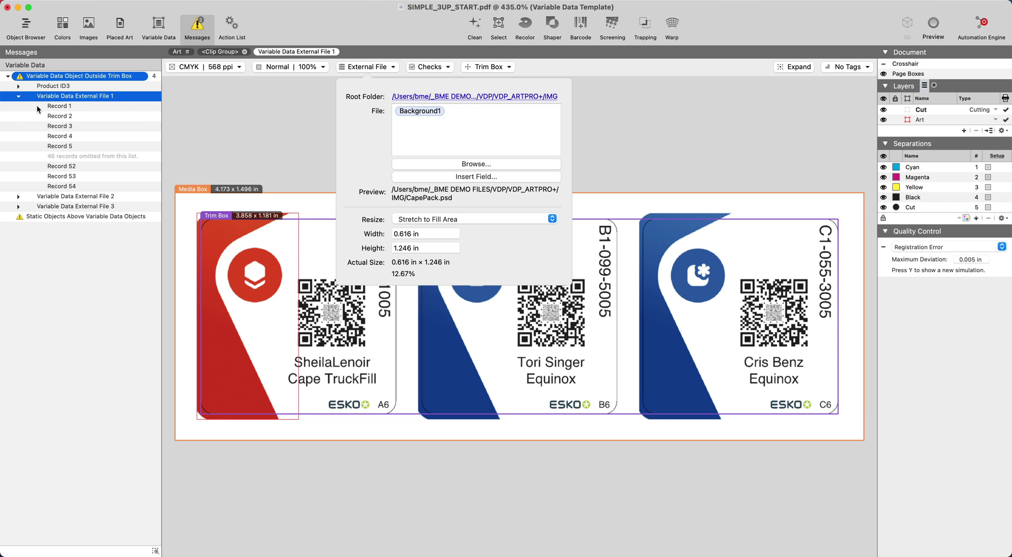
pyautogui.click(51, 108)
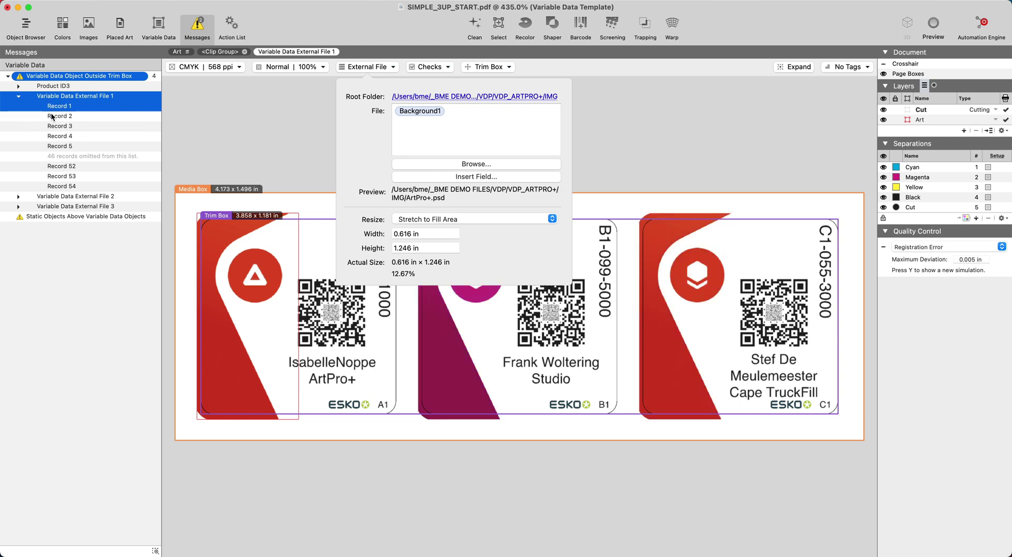
pyautogui.click(51, 115)
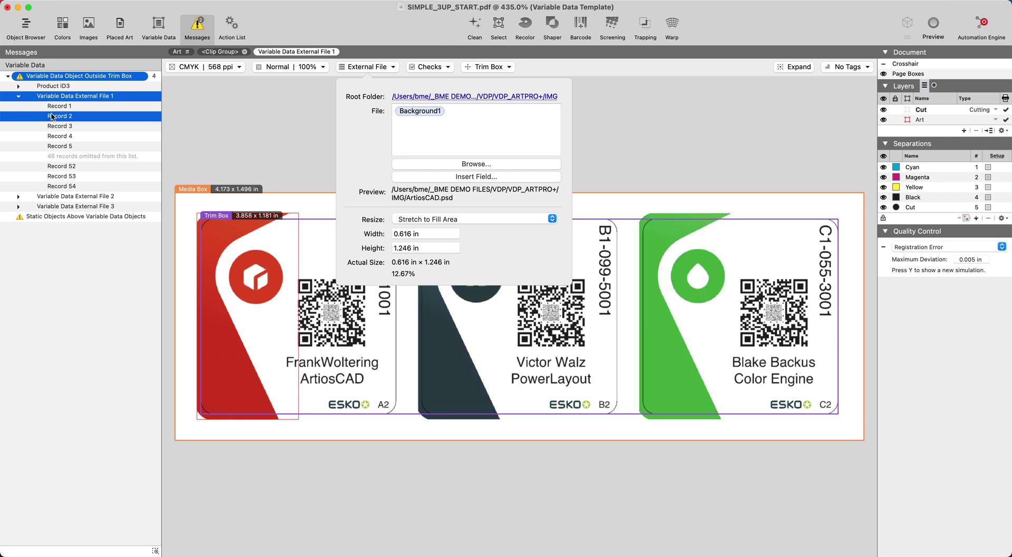
pyautogui.click(49, 215)
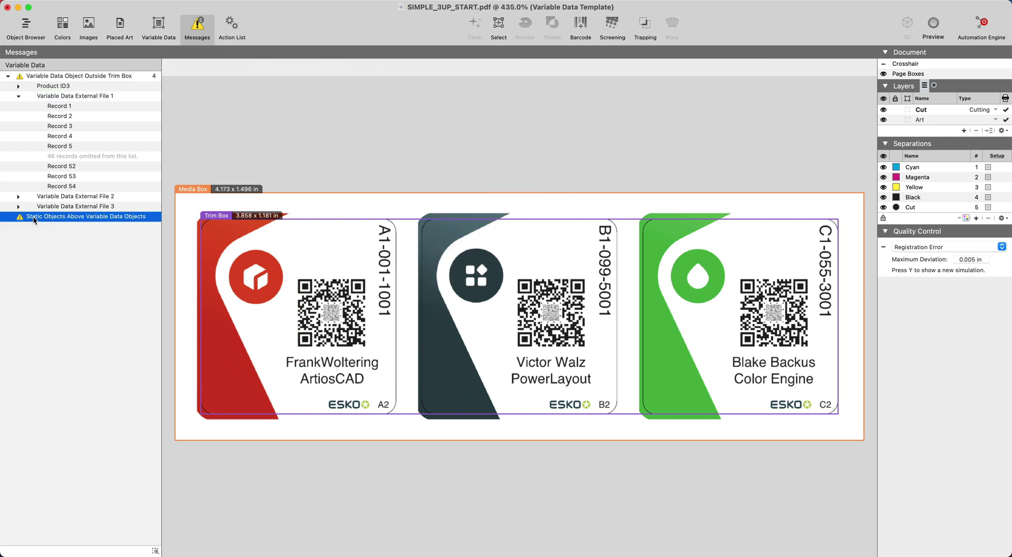
pyautogui.click(68, 78)
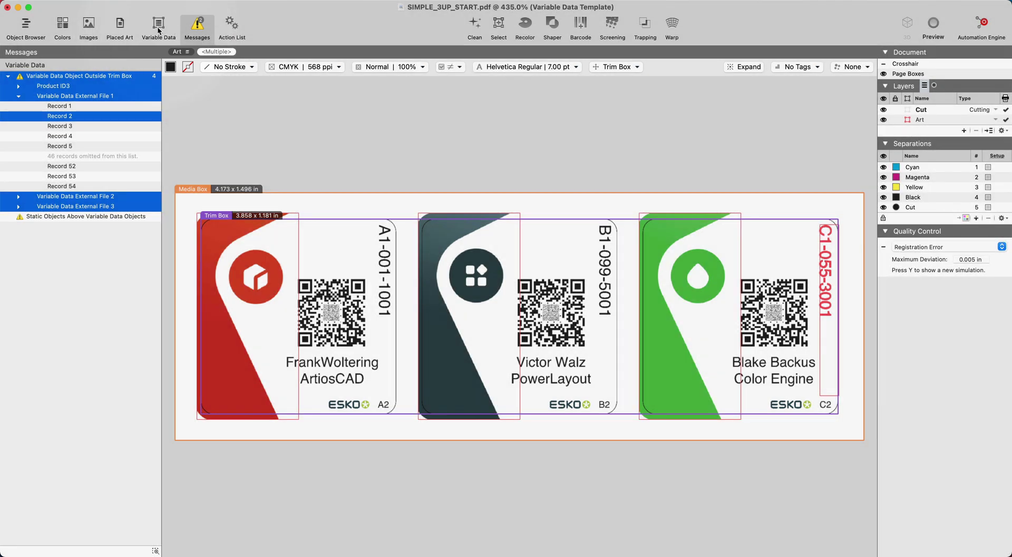
# Step: Export expanded variable data as PDF 'SIMPLE_3UP_START expanded' into a new EXPORT folder
pyautogui.click(158, 30)
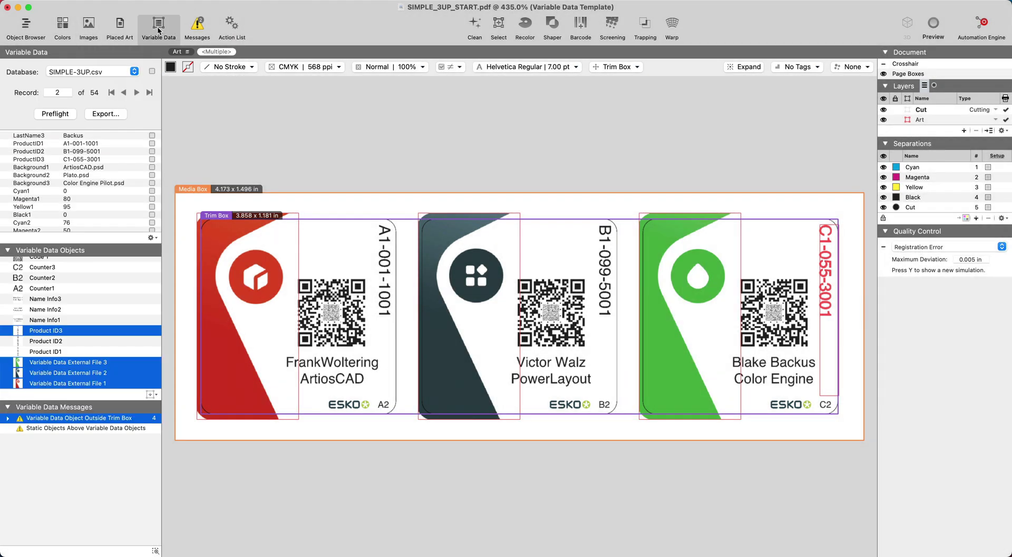
pyautogui.click(107, 115)
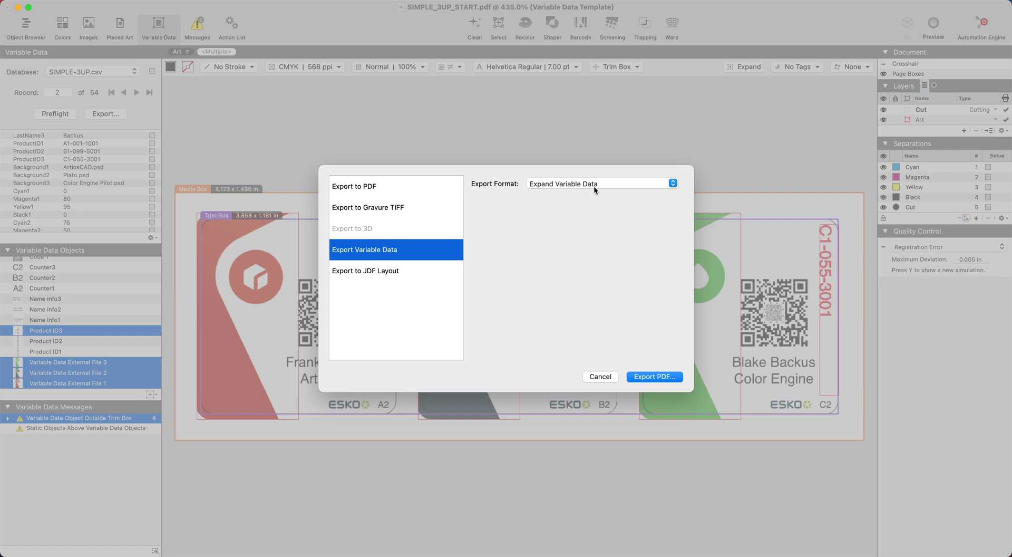
pyautogui.click(644, 376)
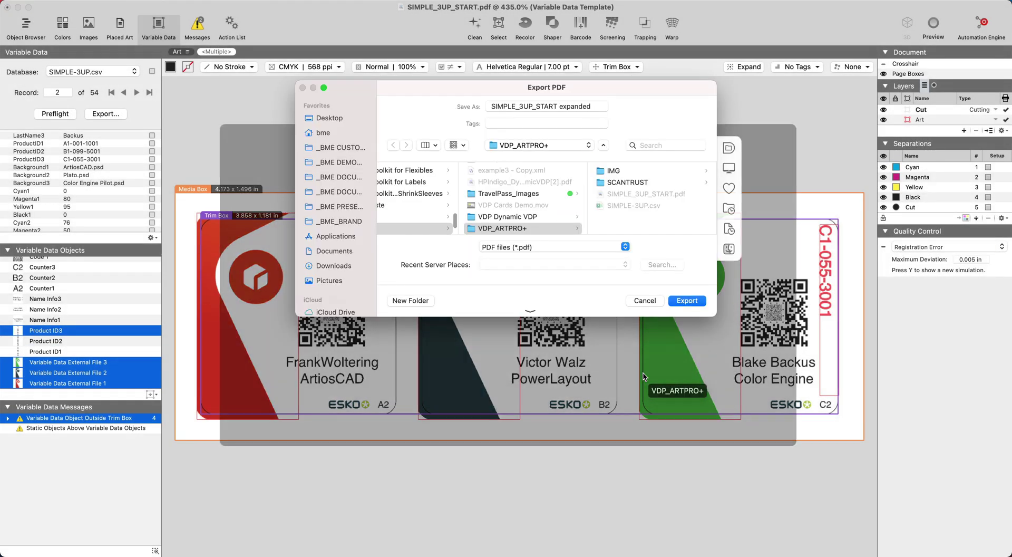
pyautogui.click(409, 301)
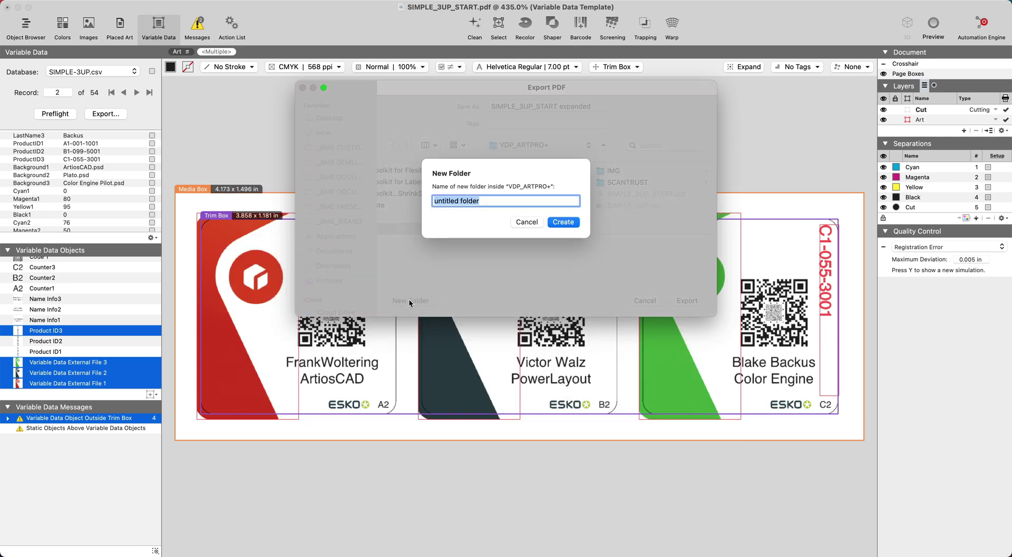
pyautogui.write('EXPORT')
pyautogui.click(562, 220)
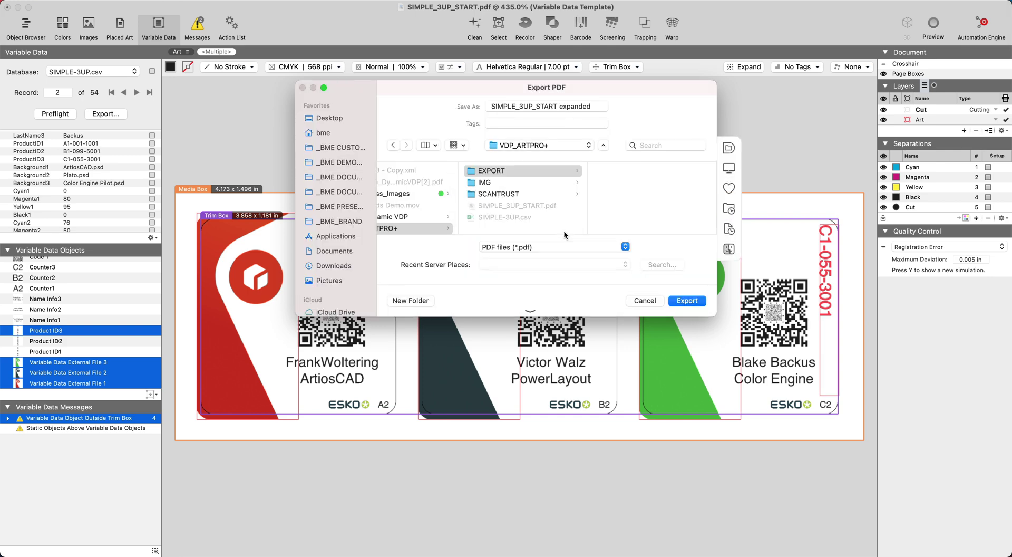
# Step: Run the PDF export into the EXPORT folder and let it finish with warnings
pyautogui.click(680, 301)
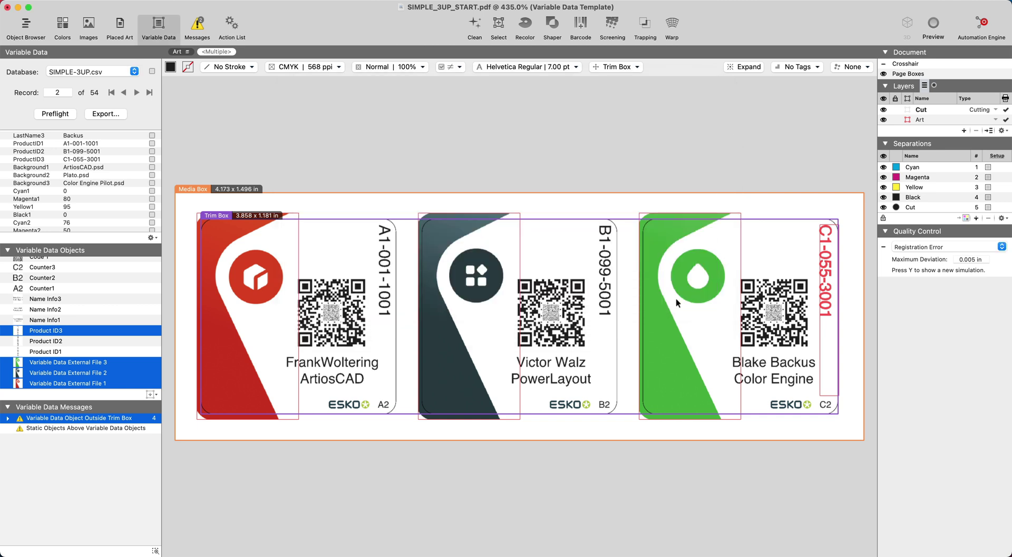